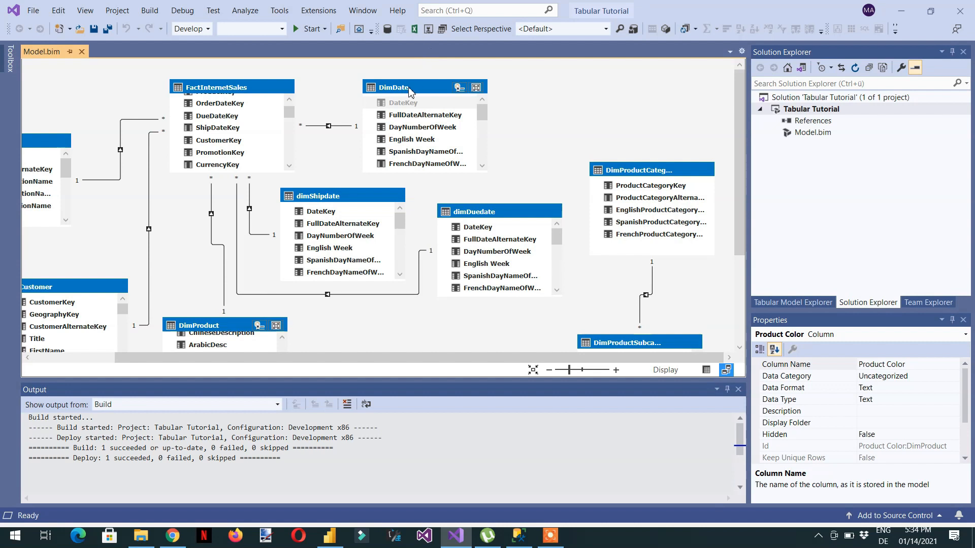
# Examine the FullDateAlternateKey and English Week columns of the DimDate table in the data grid
pyautogui.click(409, 90)
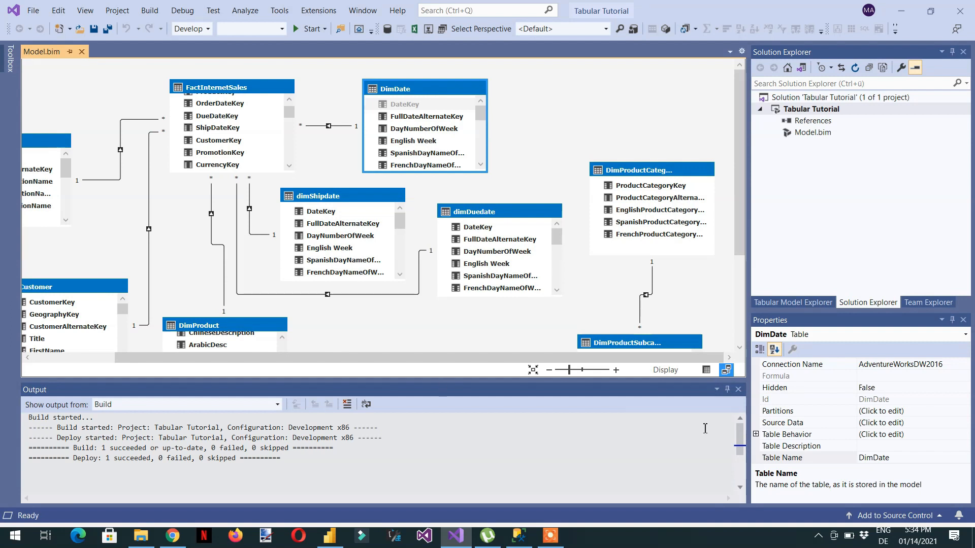
pyautogui.click(706, 375)
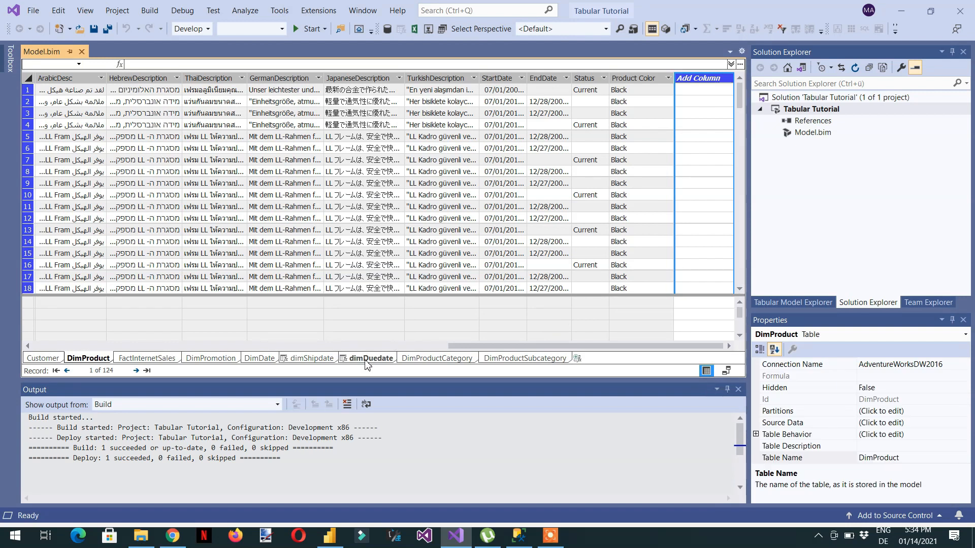
pyautogui.click(260, 358)
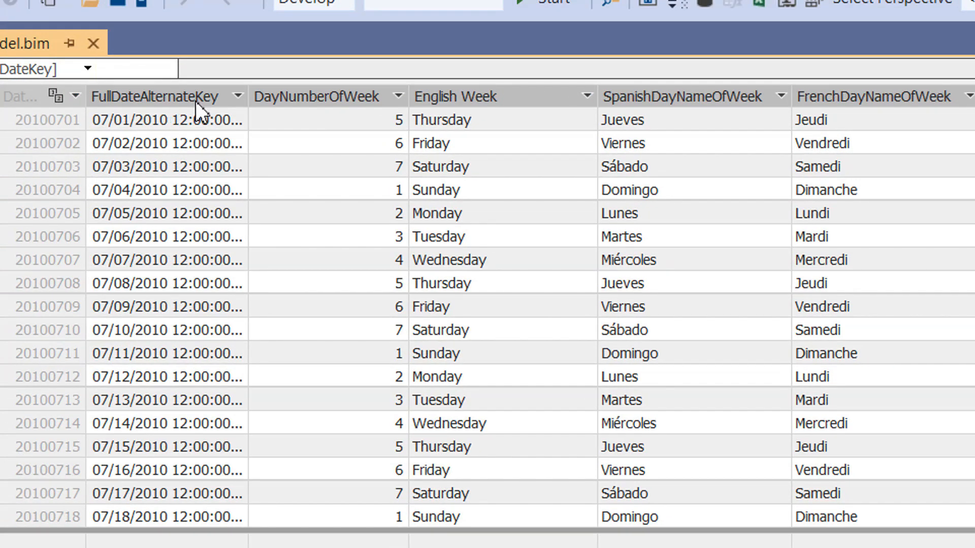
pyautogui.click(196, 98)
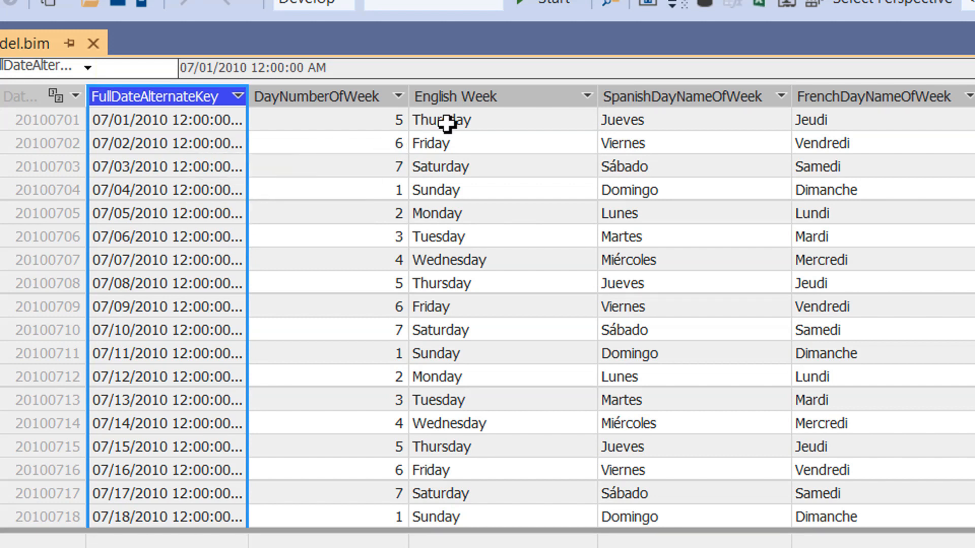
pyautogui.click(472, 120)
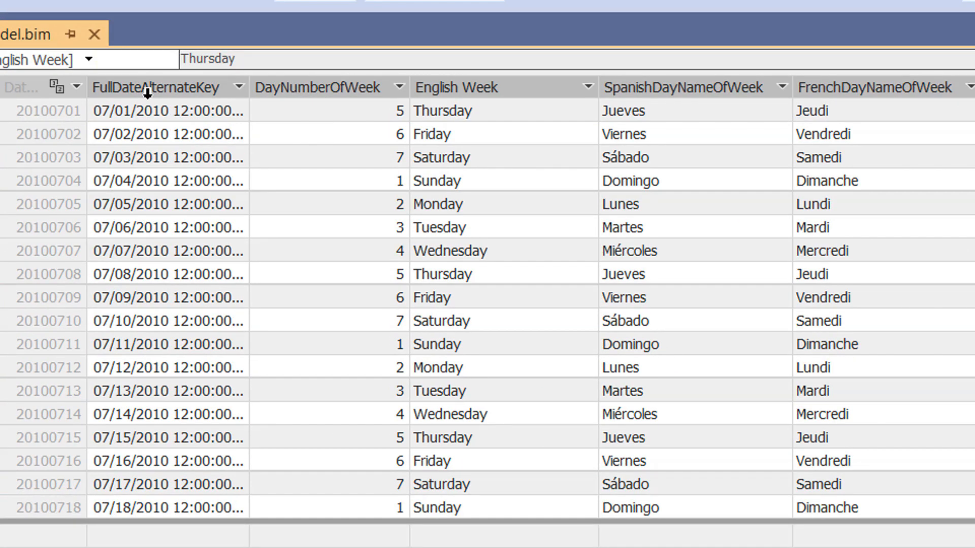
pyautogui.click(147, 91)
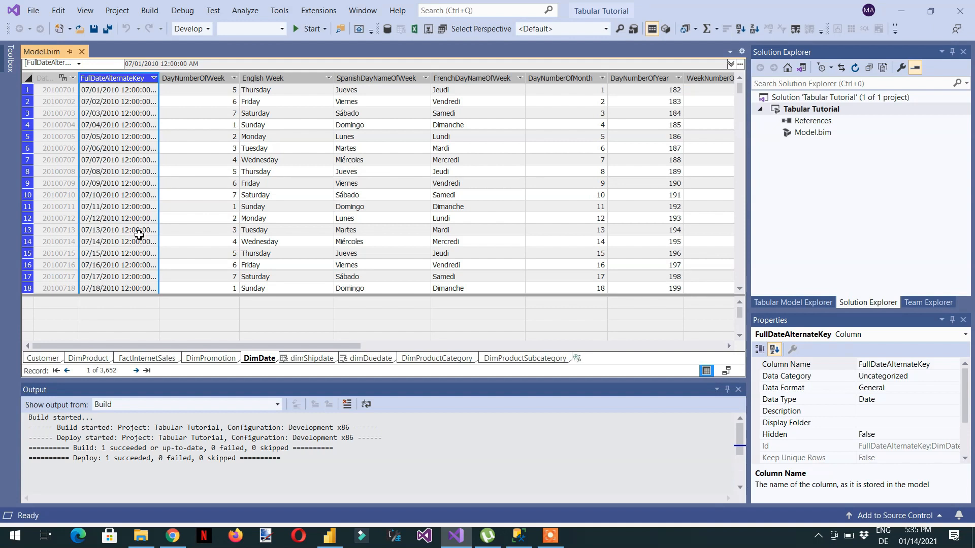
# Mark DimDate as a date table, using FullDateAlternateKey as its unique date identifier
pyautogui.click(726, 372)
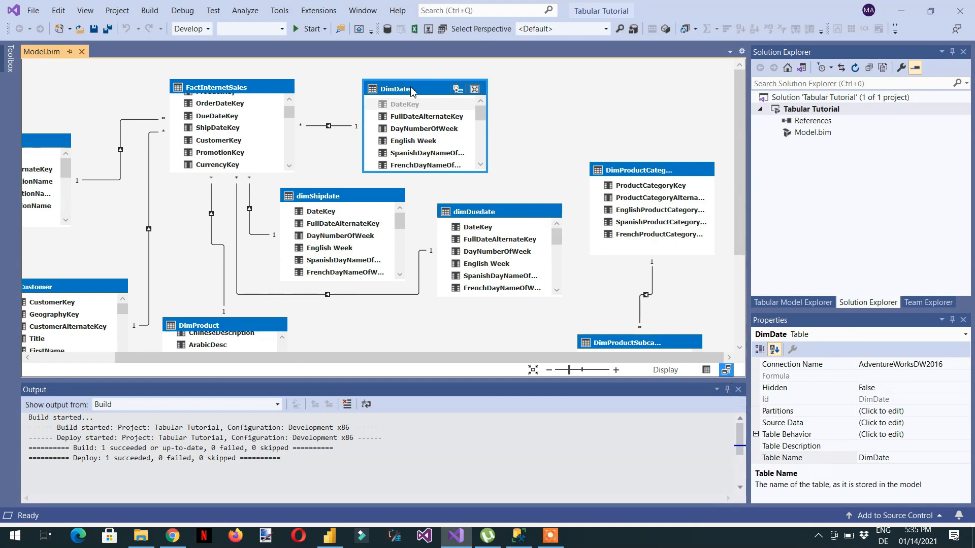
pyautogui.click(311, 14)
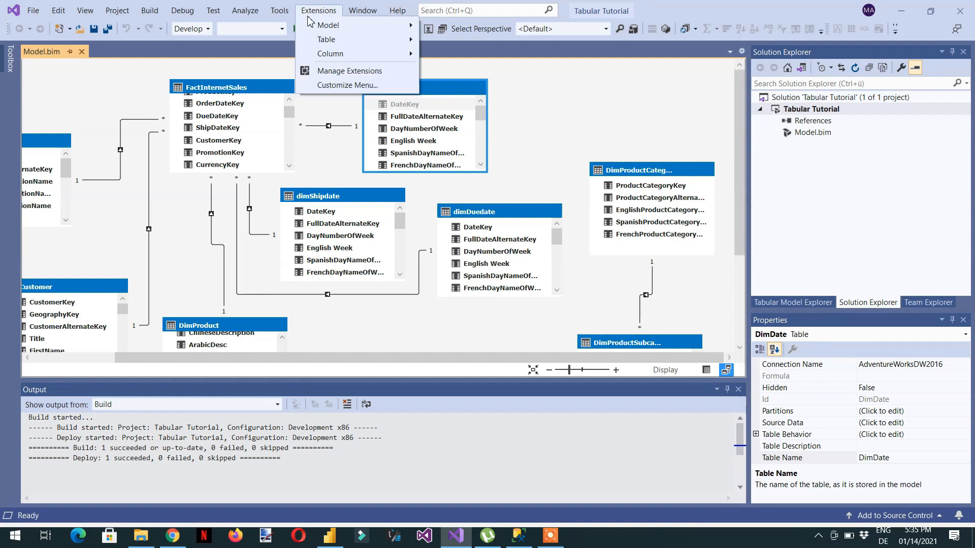
pyautogui.moveTo(328, 45)
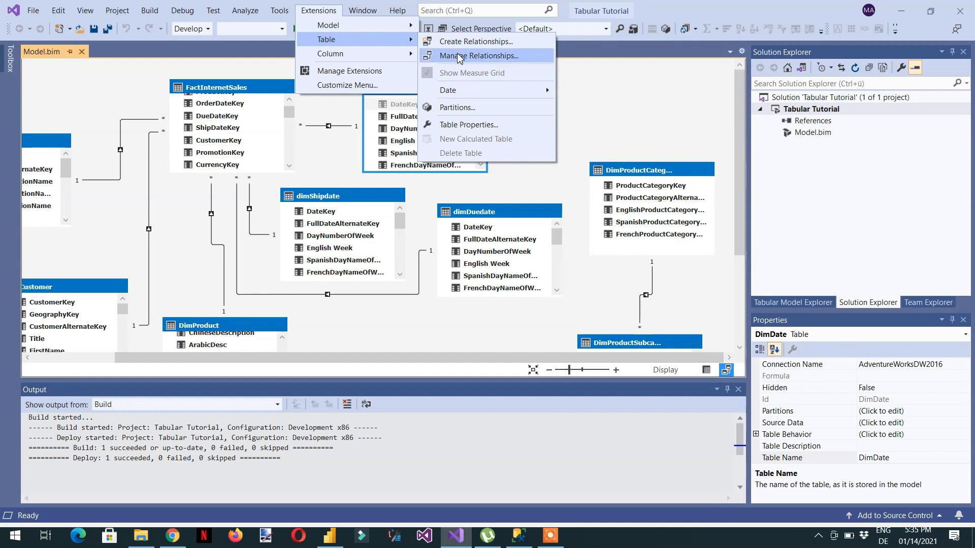
pyautogui.moveTo(463, 94)
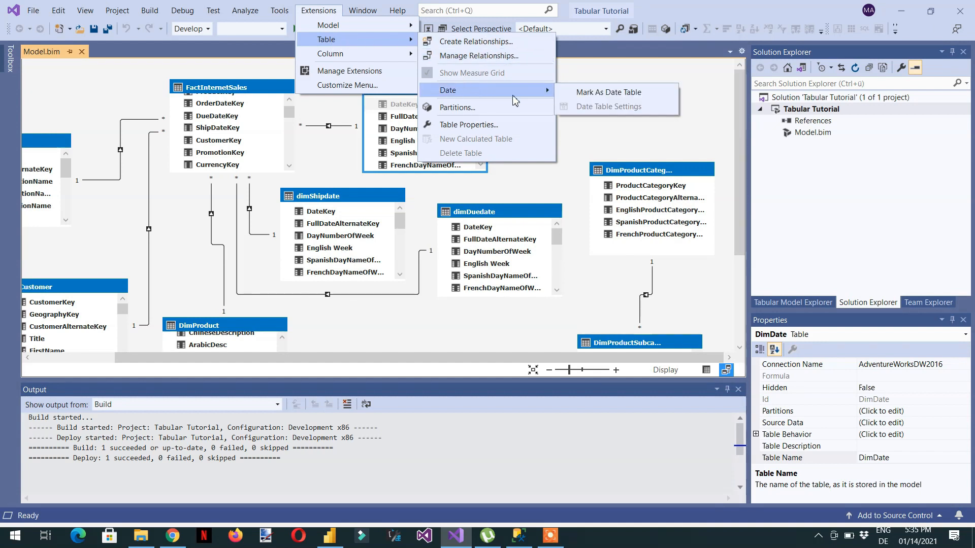
pyautogui.click(619, 93)
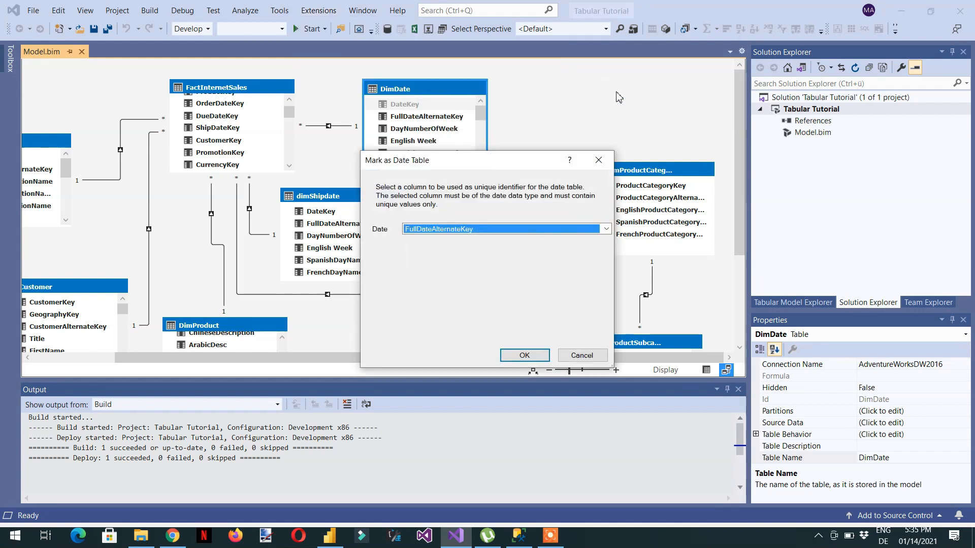
pyautogui.click(608, 229)
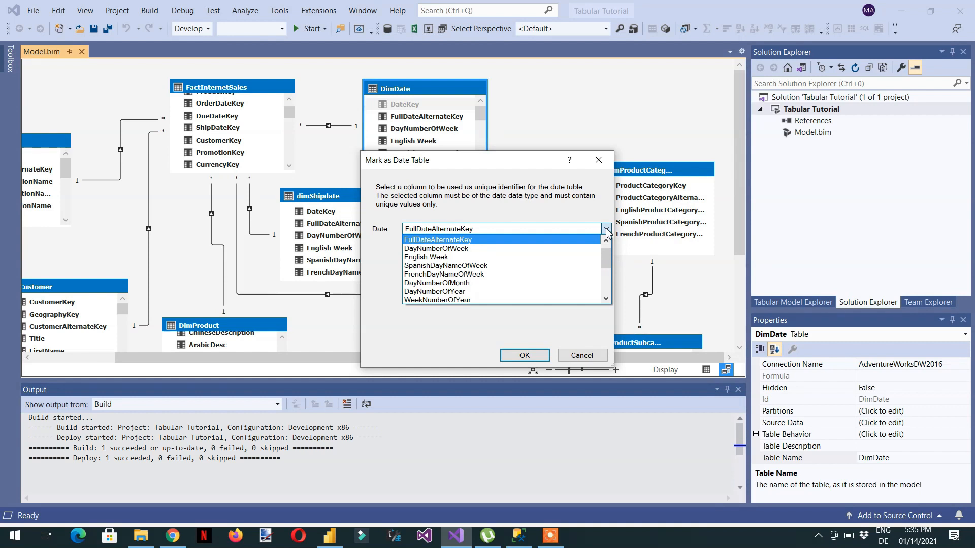
pyautogui.click(607, 229)
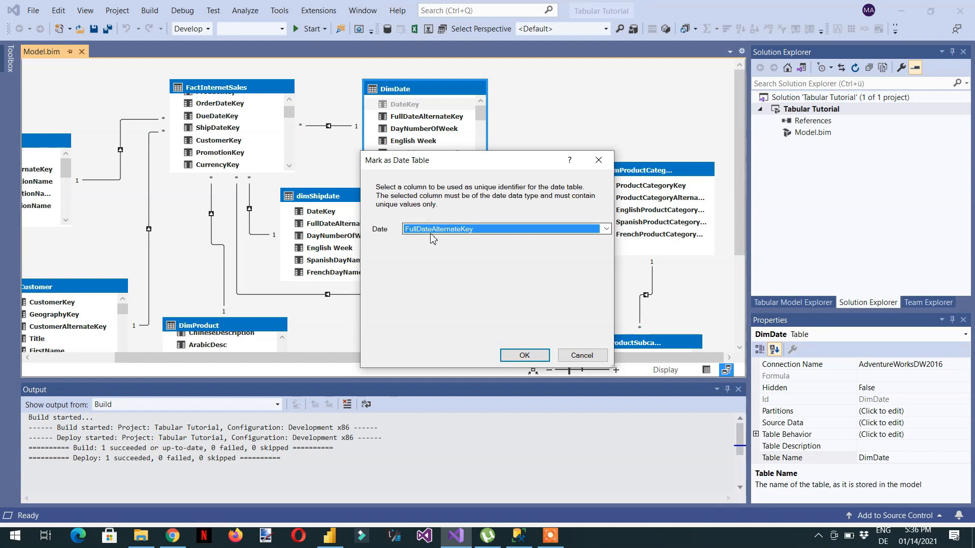
pyautogui.click(524, 356)
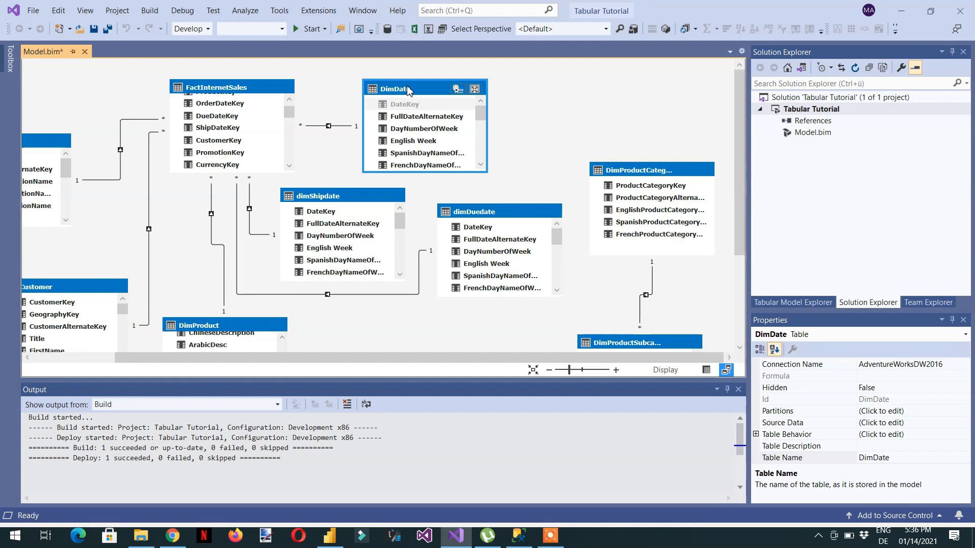
# Reposition the DimProductSubcategory table beside the DimProduct table in the model diagram
pyautogui.moveTo(446, 359); pyautogui.dragTo(401, 359)
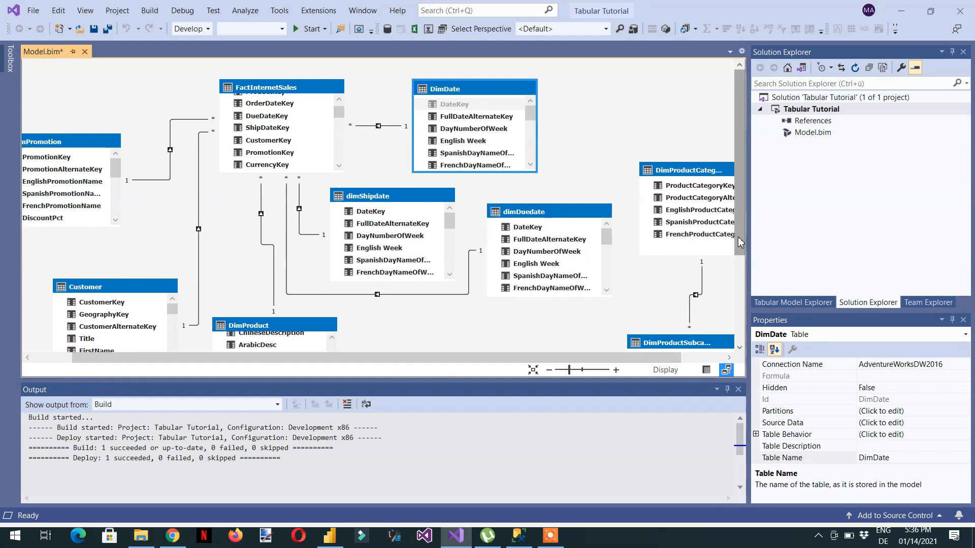
pyautogui.moveTo(741, 246); pyautogui.dragTo(743, 323)
pyautogui.moveTo(628, 361); pyautogui.dragTo(658, 361)
pyautogui.moveTo(652, 225); pyautogui.dragTo(480, 228)
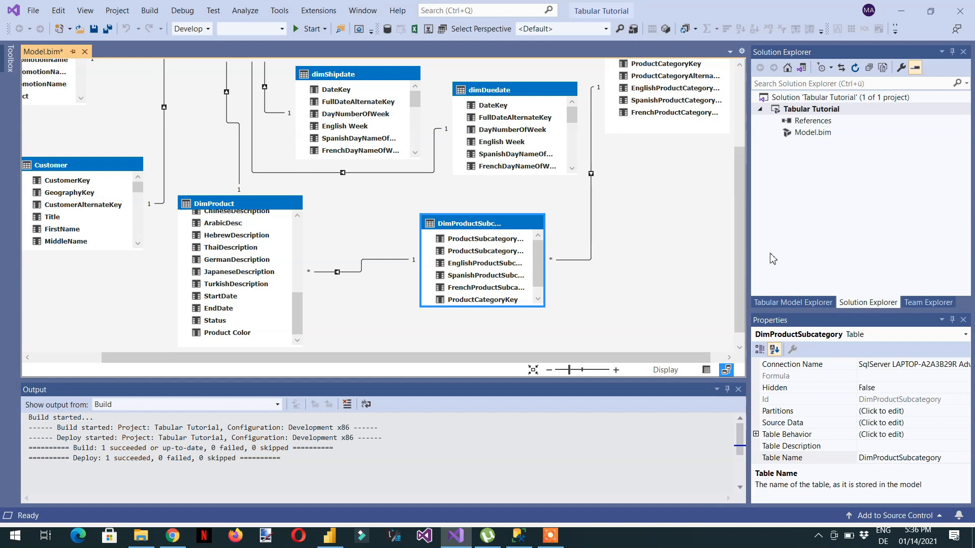
# Reposition the DimProductCategory table beside DimProductSubcategory in the diagram and close the Output window
pyautogui.moveTo(743, 266); pyautogui.dragTo(742, 209)
pyautogui.moveTo(671, 144); pyautogui.dragTo(648, 366)
pyautogui.moveTo(740, 263); pyautogui.dragTo(740, 307)
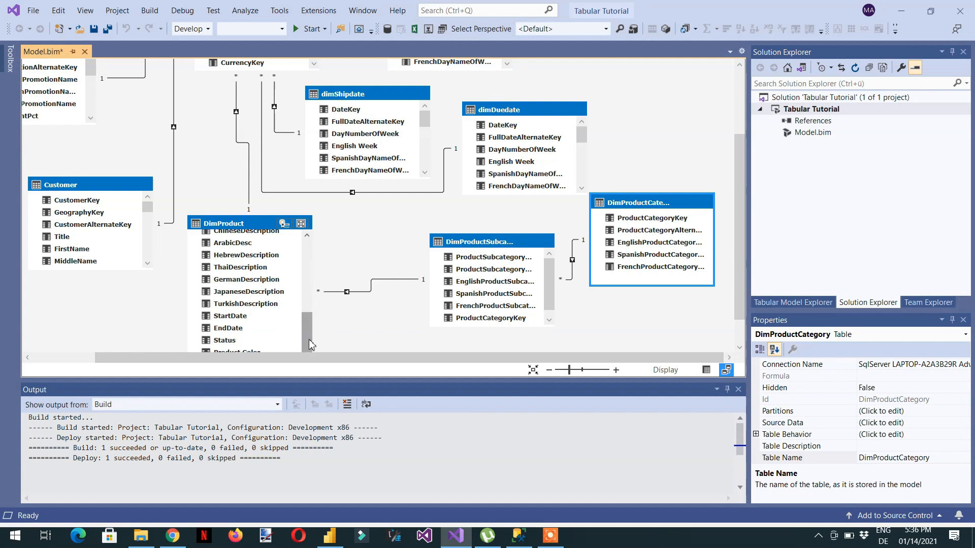
pyautogui.moveTo(309, 339)
pyautogui.mouseDown()
pyautogui.moveTo(309, 306)
pyautogui.moveTo(308, 346)
pyautogui.mouseUp()
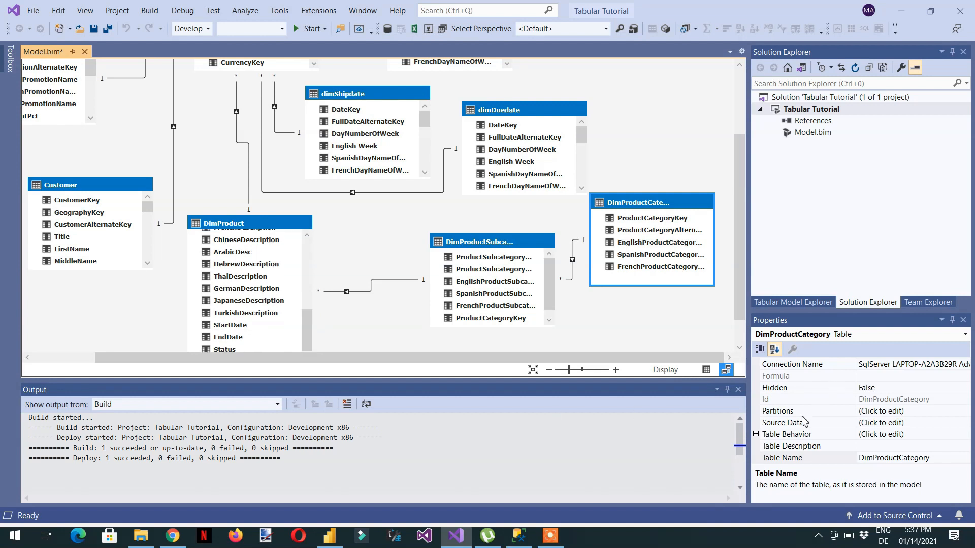
pyautogui.click(738, 391)
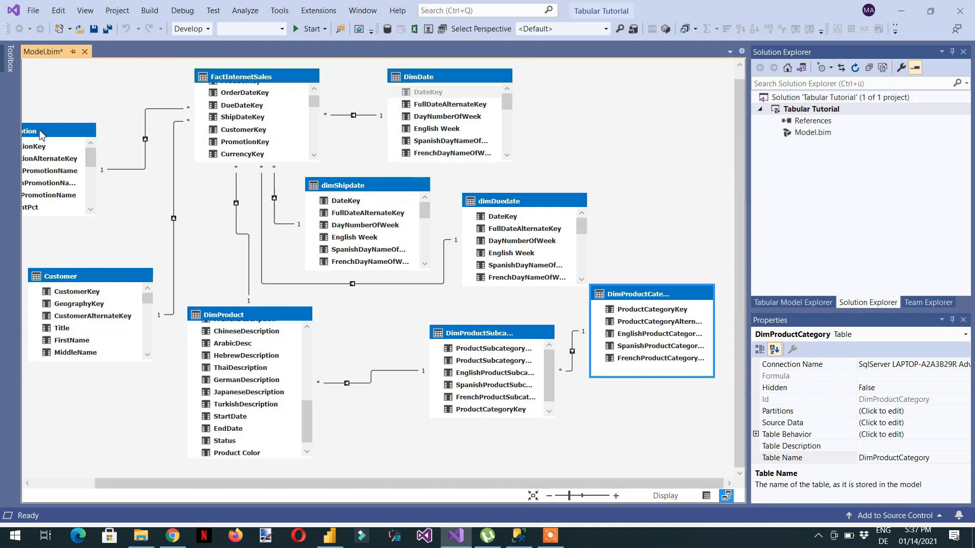
# Review the DimProduct table's columns in the data grid and its relationships in the diagram
pyautogui.click(707, 496)
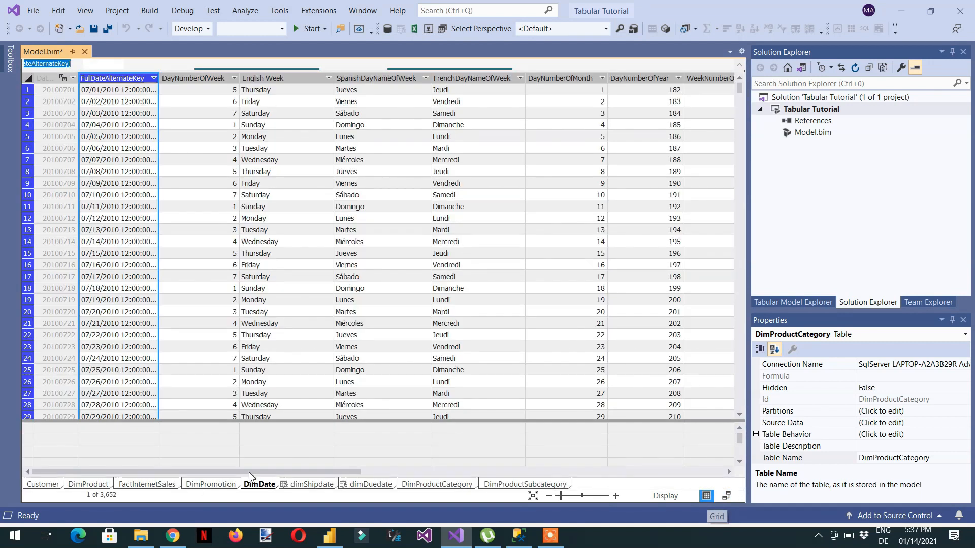
pyautogui.click(89, 485)
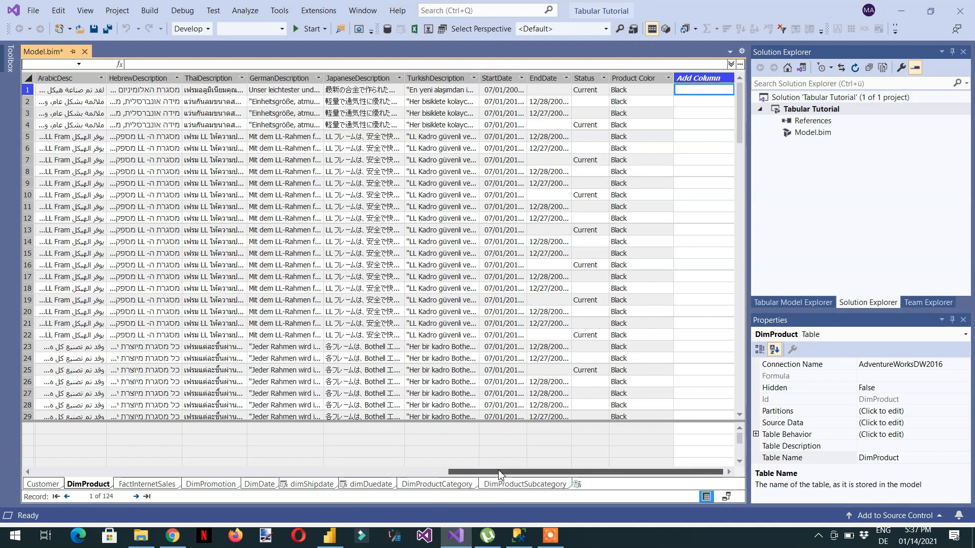
pyautogui.moveTo(493, 472); pyautogui.dragTo(145, 472)
pyautogui.moveTo(146, 424); pyautogui.dragTo(625, 453)
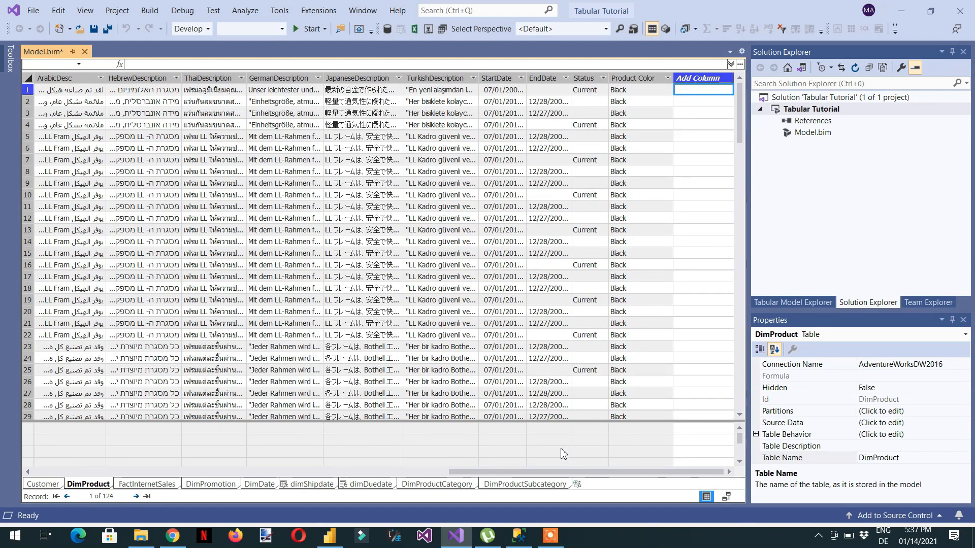
pyautogui.click(726, 496)
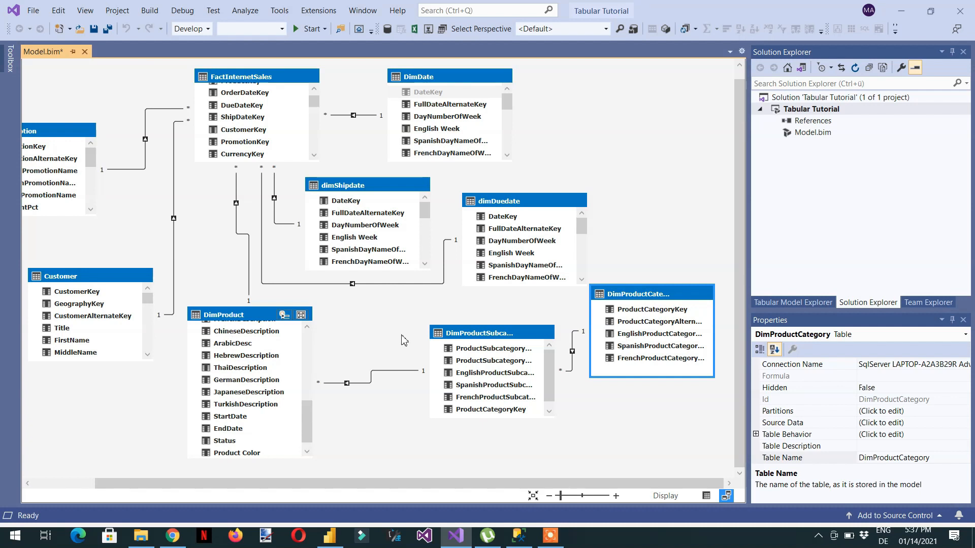
# Add a calculated column to DimProduct with the formula =RELATED(DimProductSubcategory[EnglishProductSubcategoryName])
pyautogui.click(706, 497)
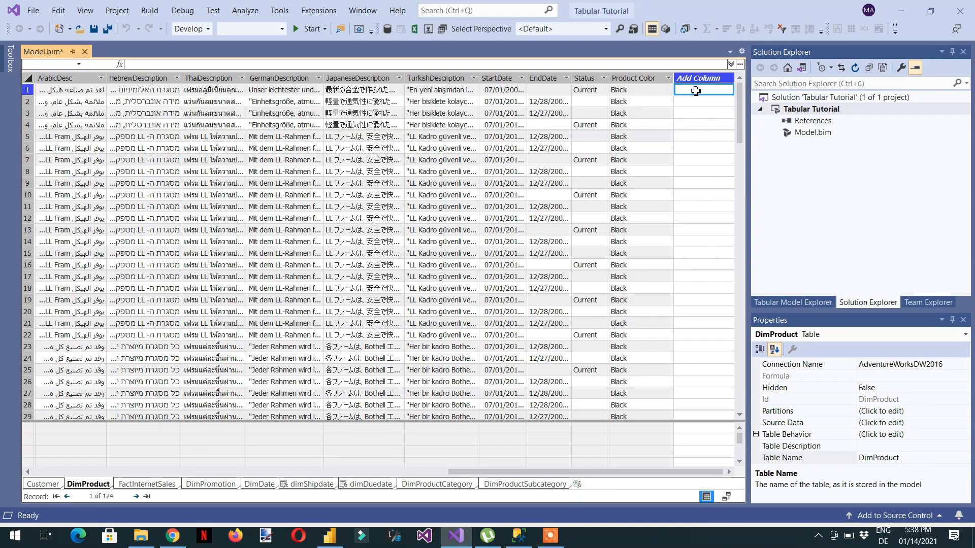
pyautogui.click(159, 66)
pyautogui.write('=related')
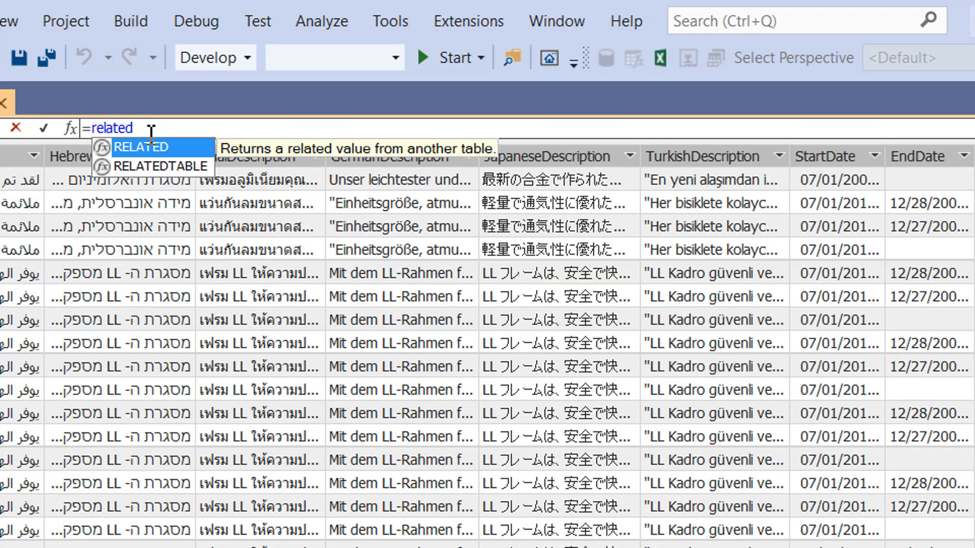
pyautogui.press('Tab')
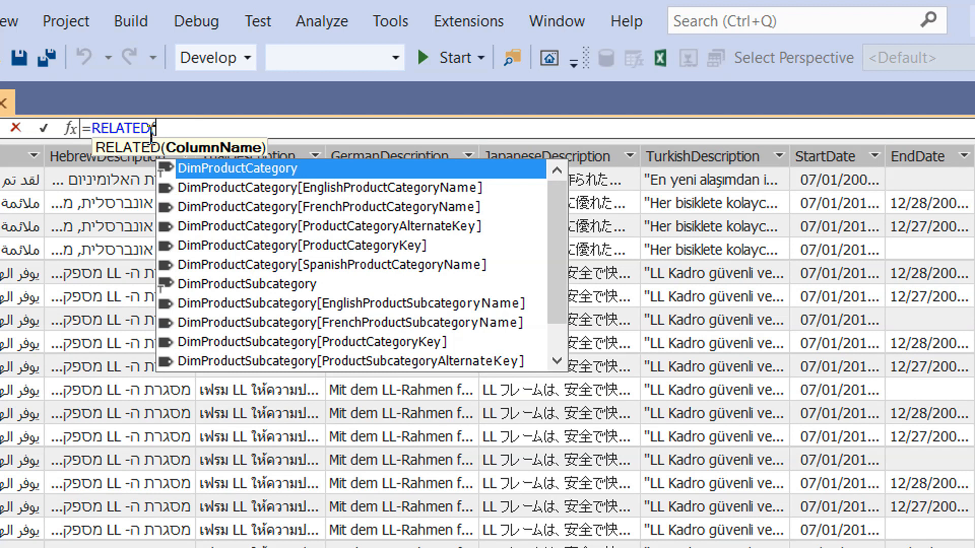
pyautogui.write('sub')
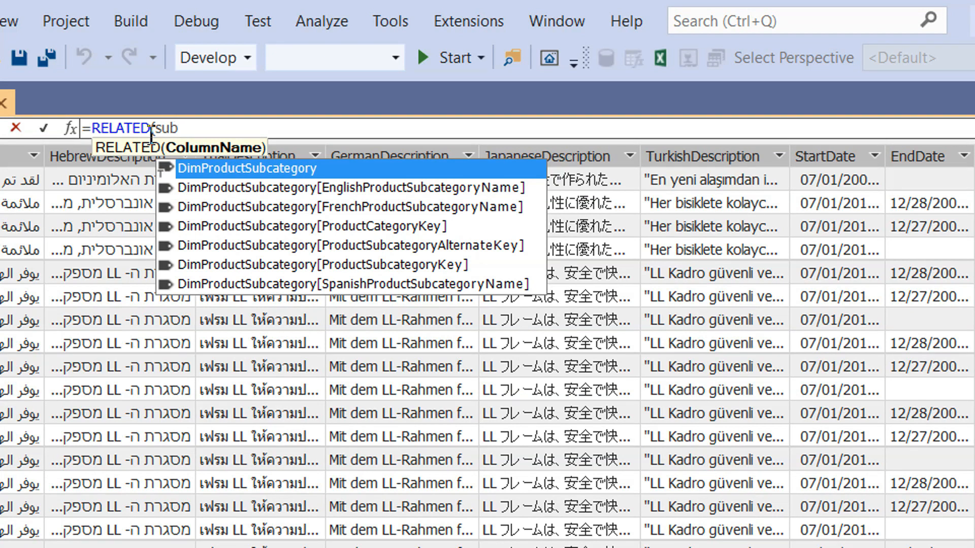
pyautogui.click(340, 188)
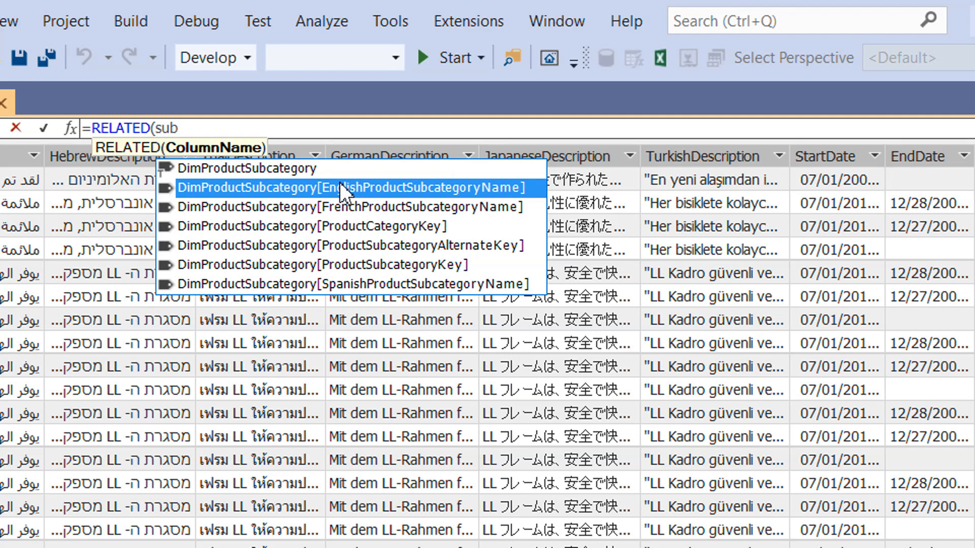
pyautogui.doubleClick(340, 188)
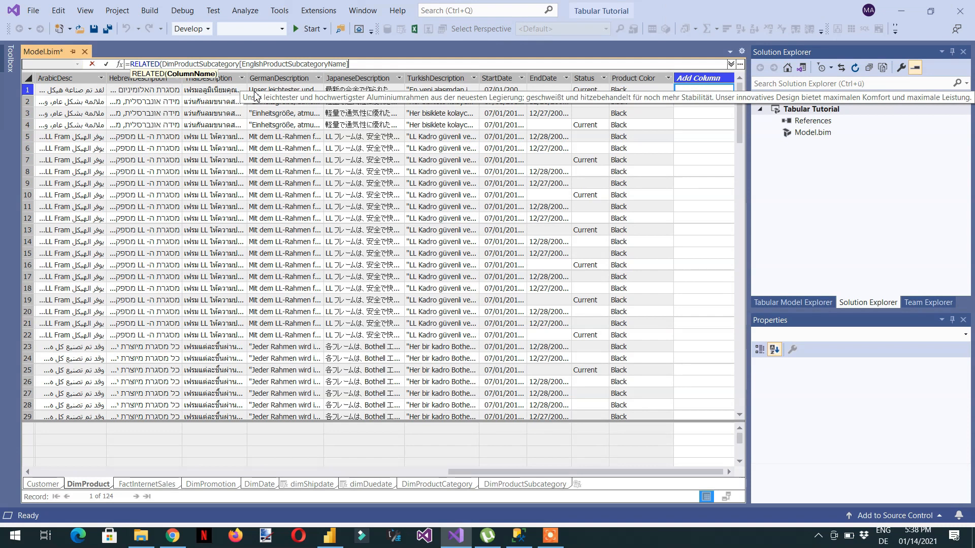
pyautogui.write(')')
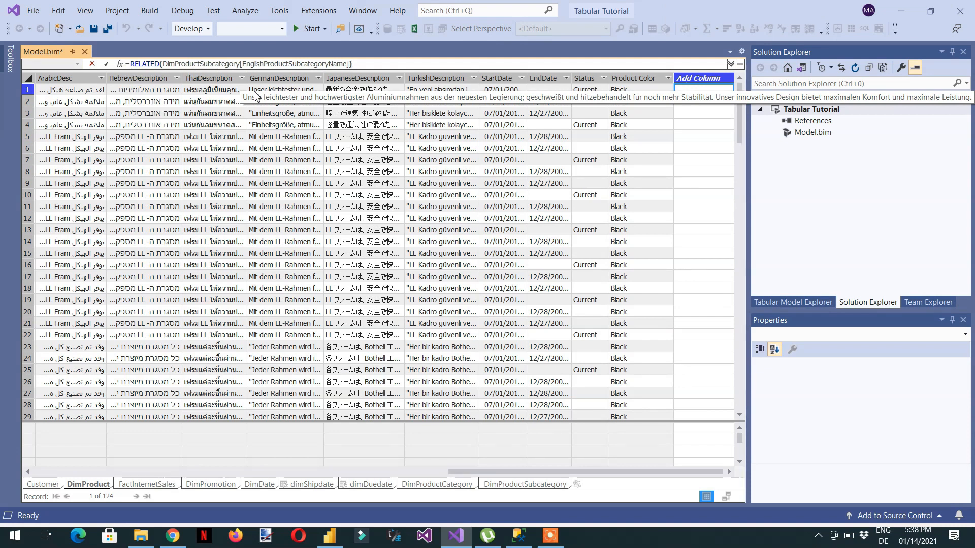
pyautogui.press('Return')
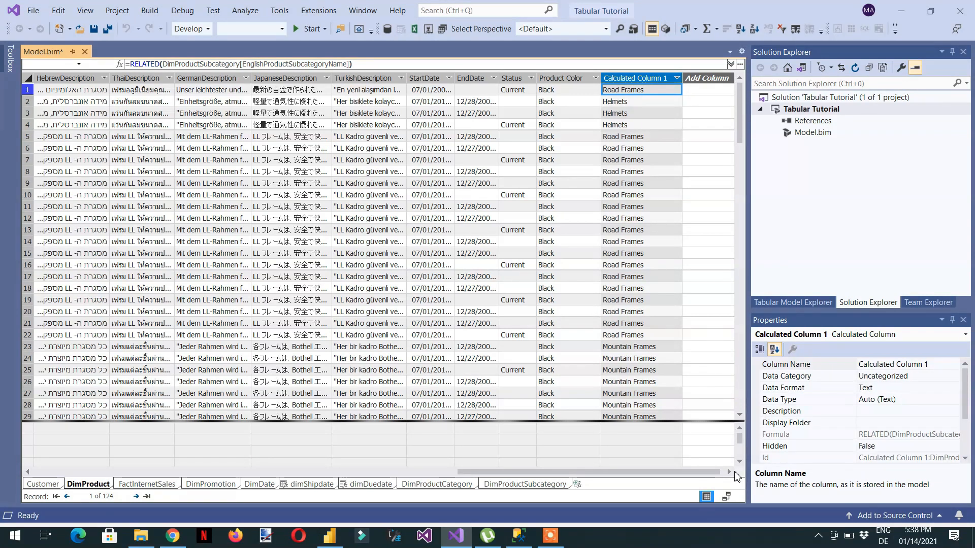
# Rename the new subcategory calculated column in DimProduct to SubCategories
pyautogui.click(727, 496)
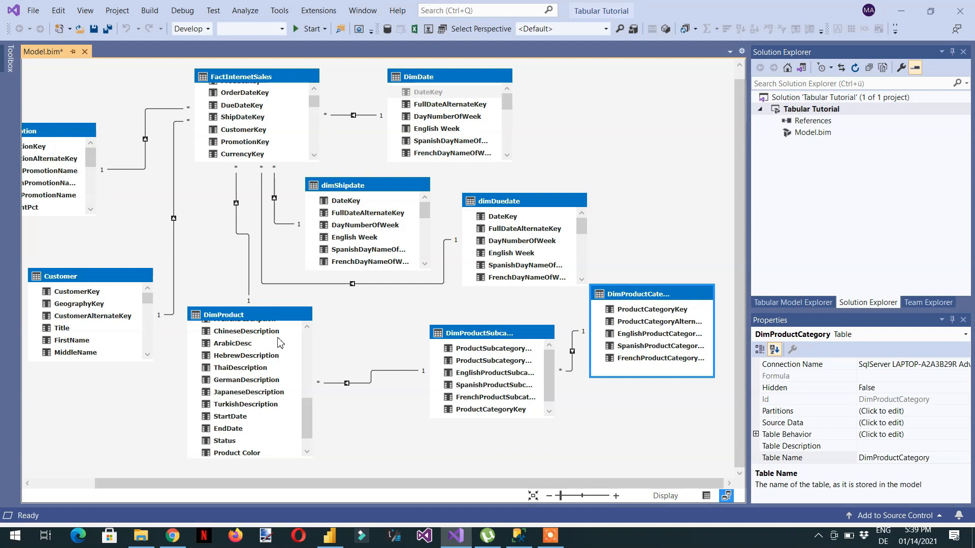
pyautogui.click(707, 496)
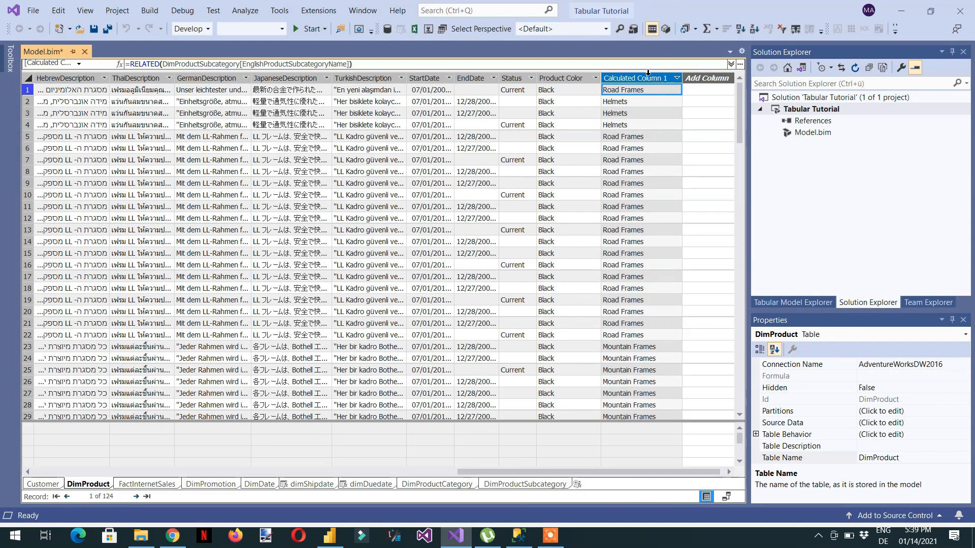
pyautogui.doubleClick(641, 77)
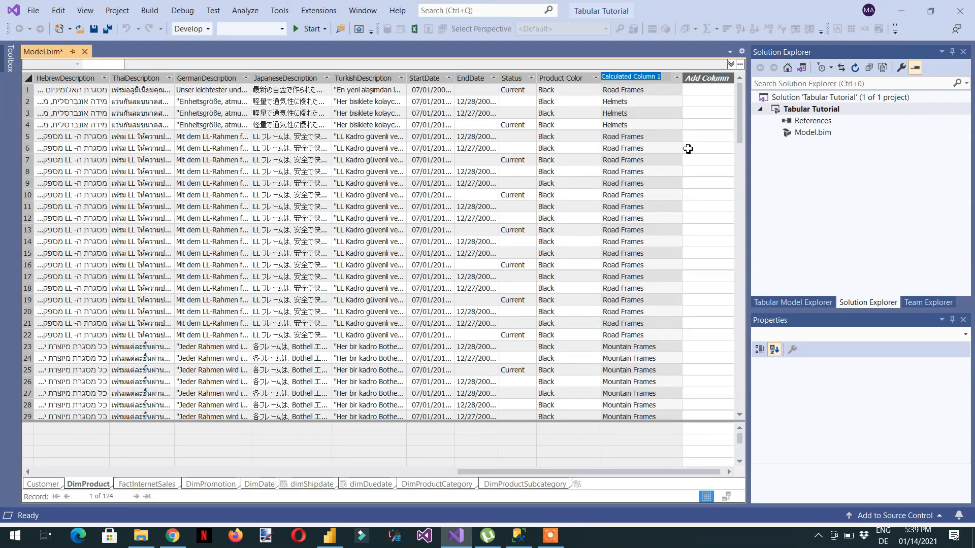
pyautogui.write('Sub')
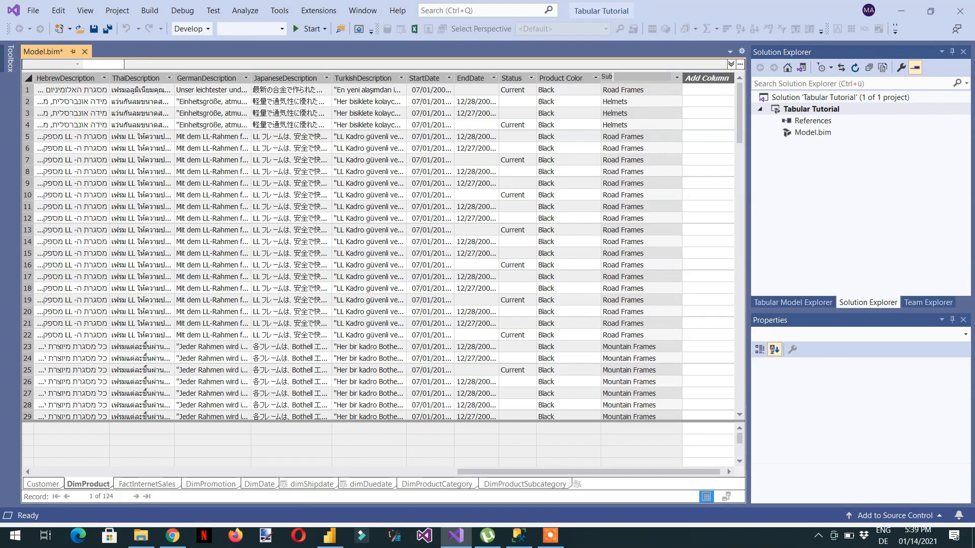
pyautogui.write('Categories')
pyautogui.press('Return')
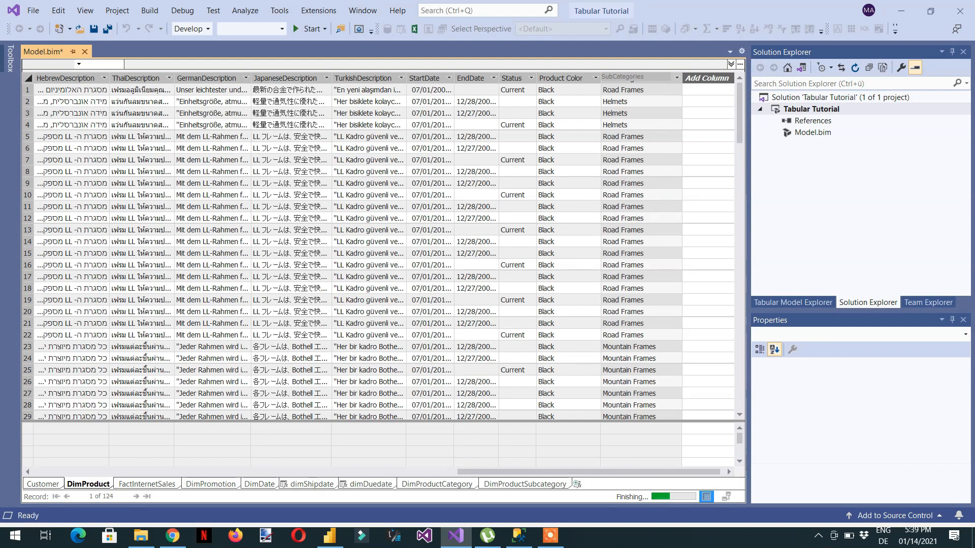
pyautogui.click(699, 91)
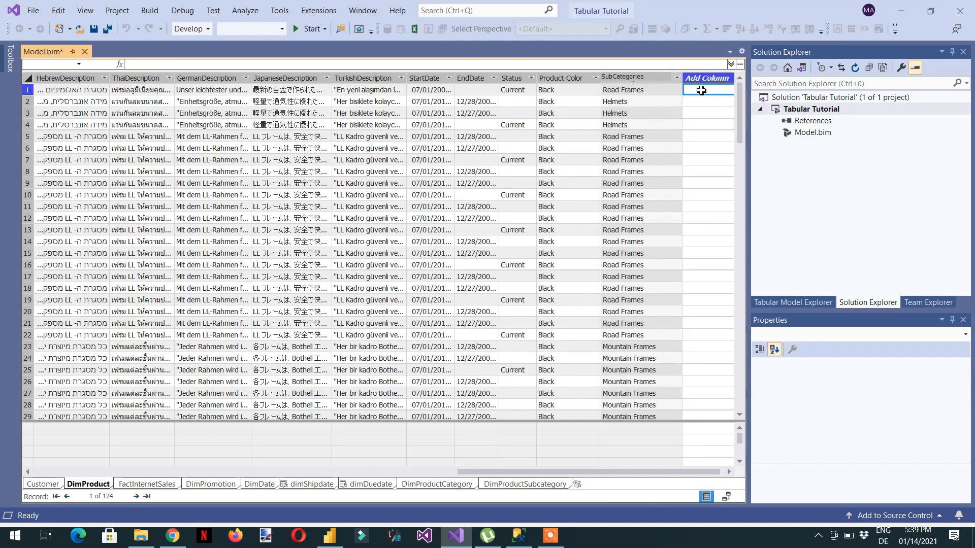
pyautogui.click(630, 77)
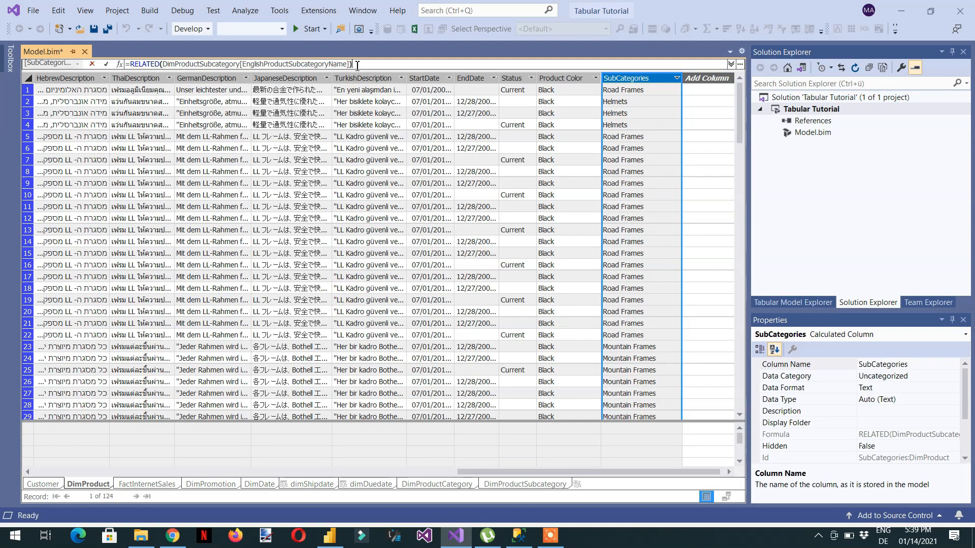
# Add another calculated column to DimProduct with the formula =RELATED(DimProductCategory[EnglishProductCategoryName])
pyautogui.click(711, 89)
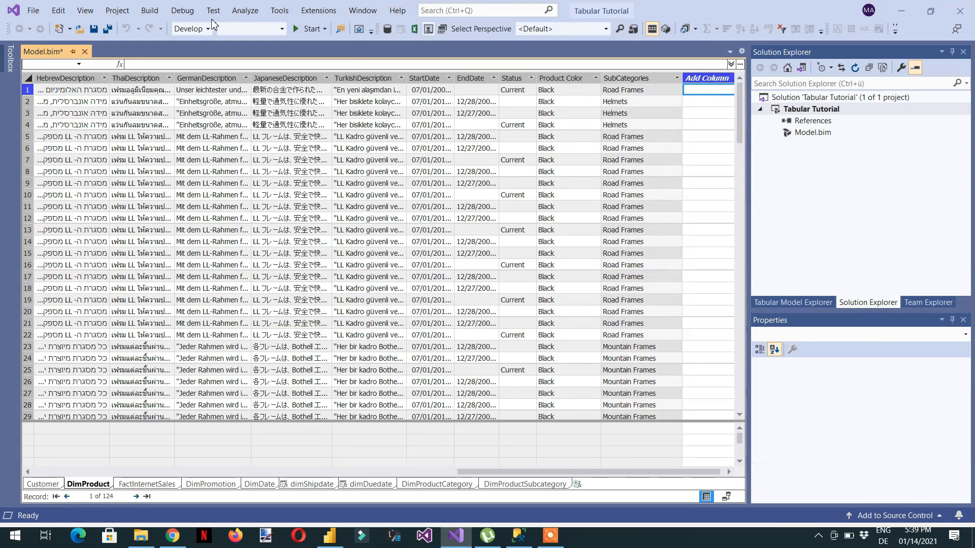
pyautogui.click(184, 64)
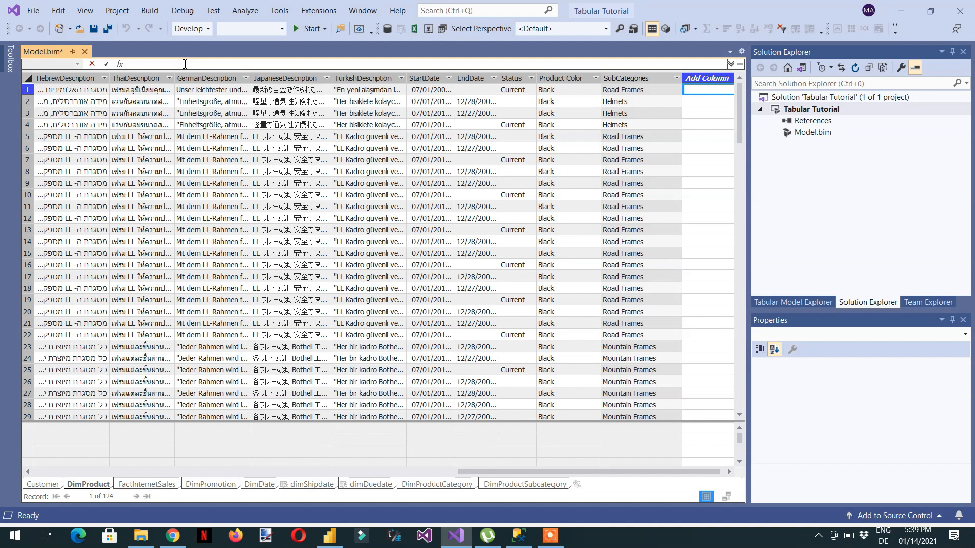
pyautogui.write('=rELATED(')
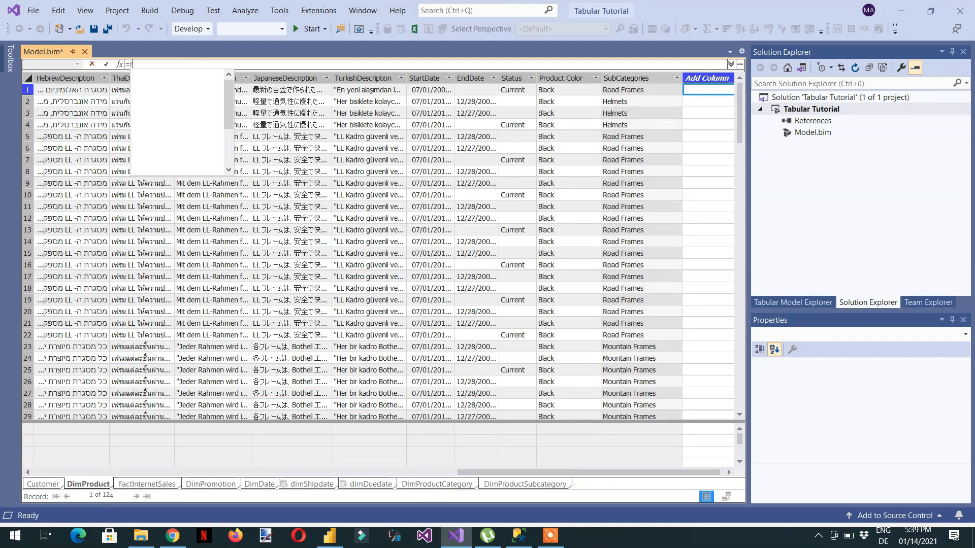
pyautogui.press('Tab')
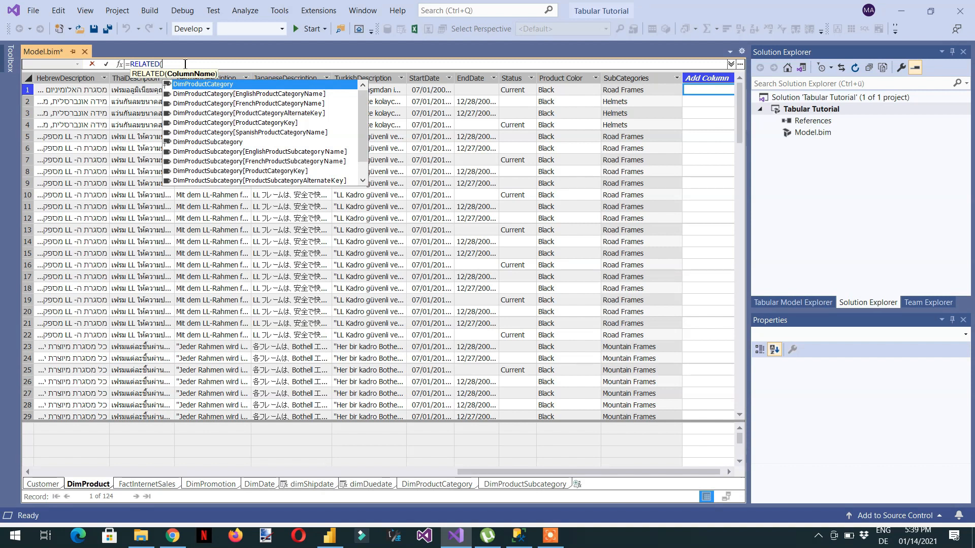
pyautogui.write('p')
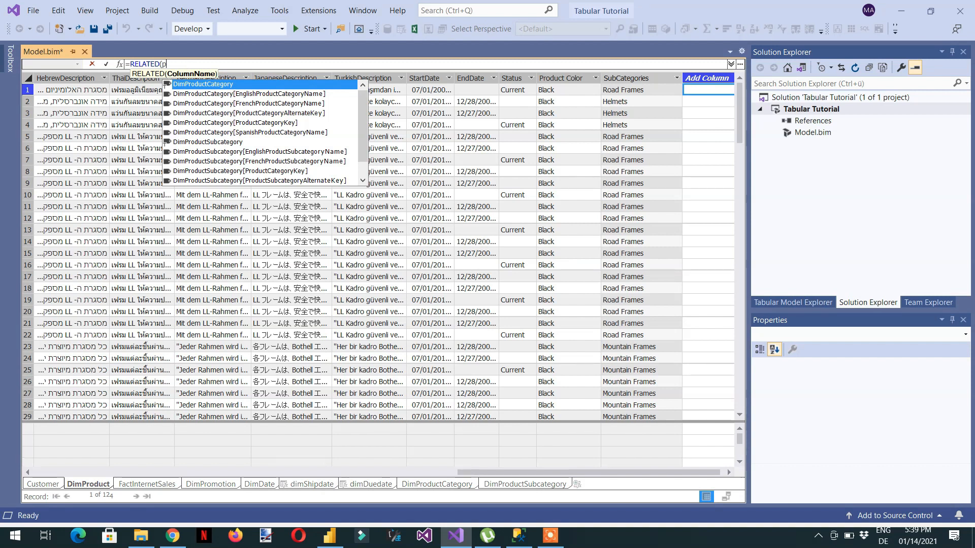
pyautogui.write('ro')
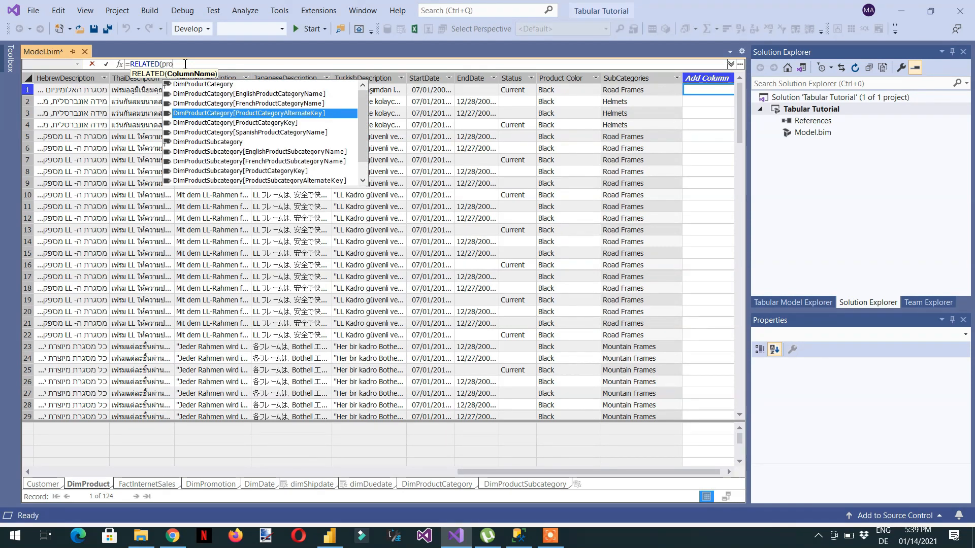
pyautogui.press('Up')
pyautogui.press('Up')
pyautogui.press('Tab')
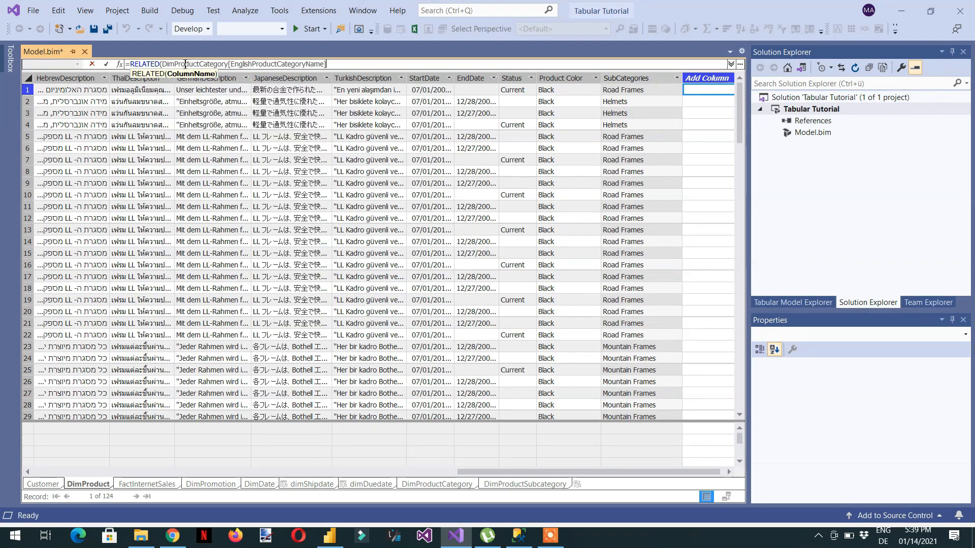
pyautogui.write(')')
pyautogui.press('Return')
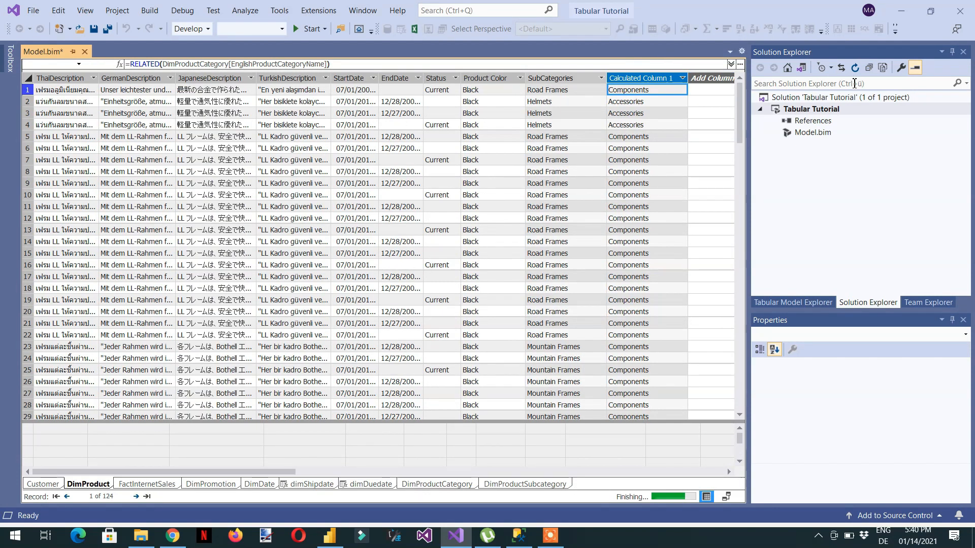
# Rename the new category calculated column in DimProduct to Product Category
pyautogui.click(657, 76)
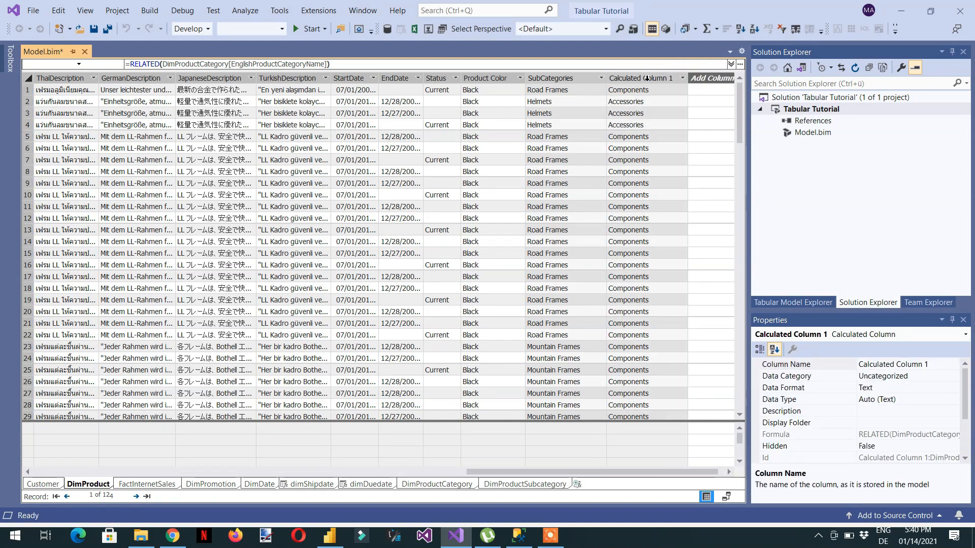
pyautogui.doubleClick(646, 78)
pyautogui.write('Product Catg')
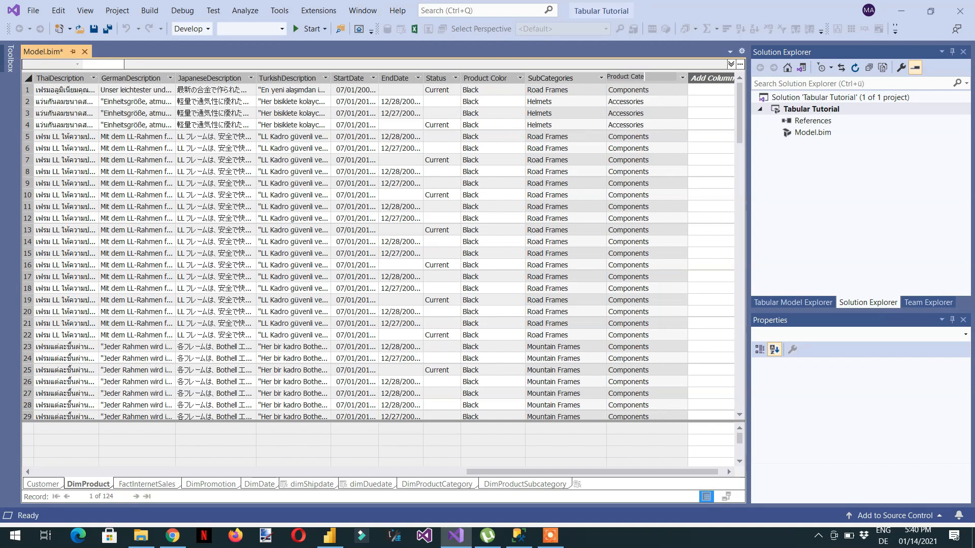
pyautogui.press('Return')
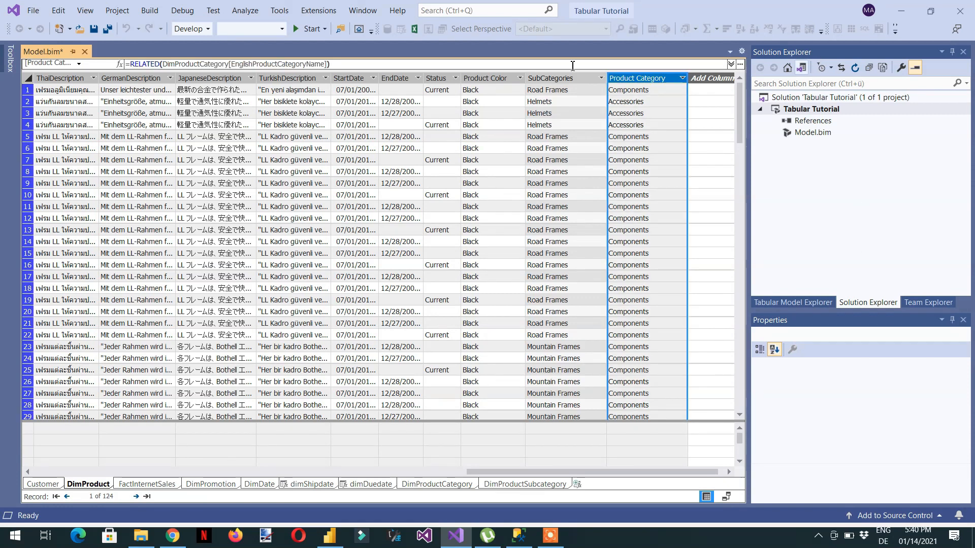
# Save Model.bim, deploy the Tabular Tutorial project, and close the deployment dialog
pyautogui.click(101, 30)
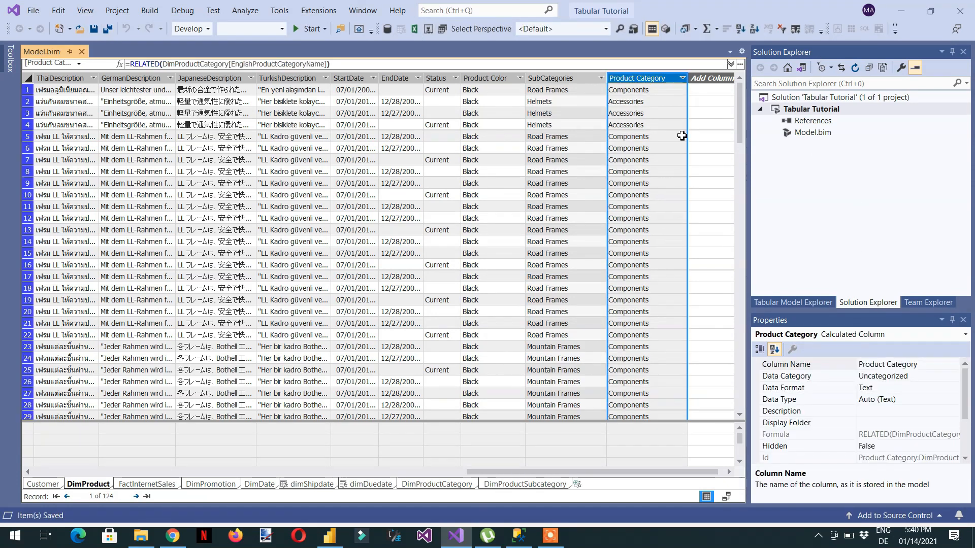
pyautogui.rightClick(813, 109)
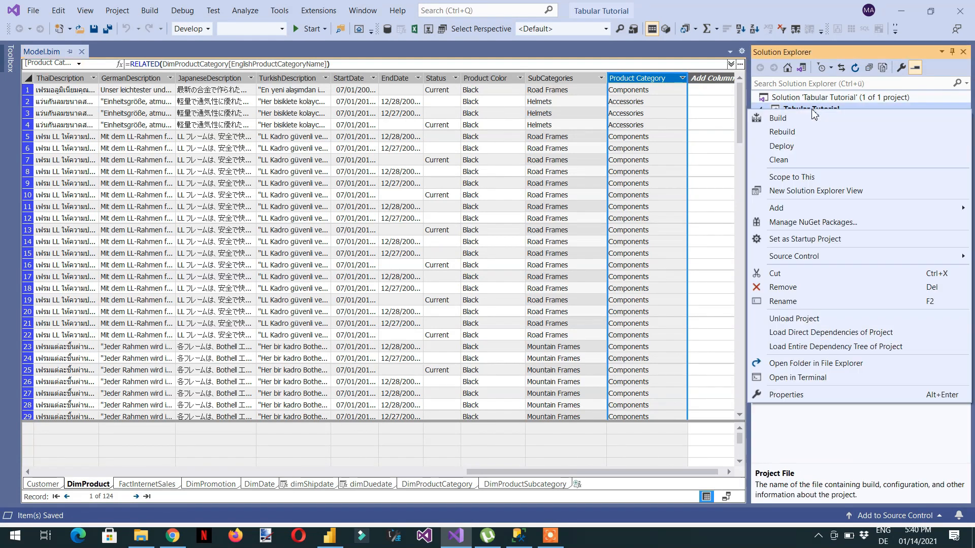
pyautogui.click(805, 148)
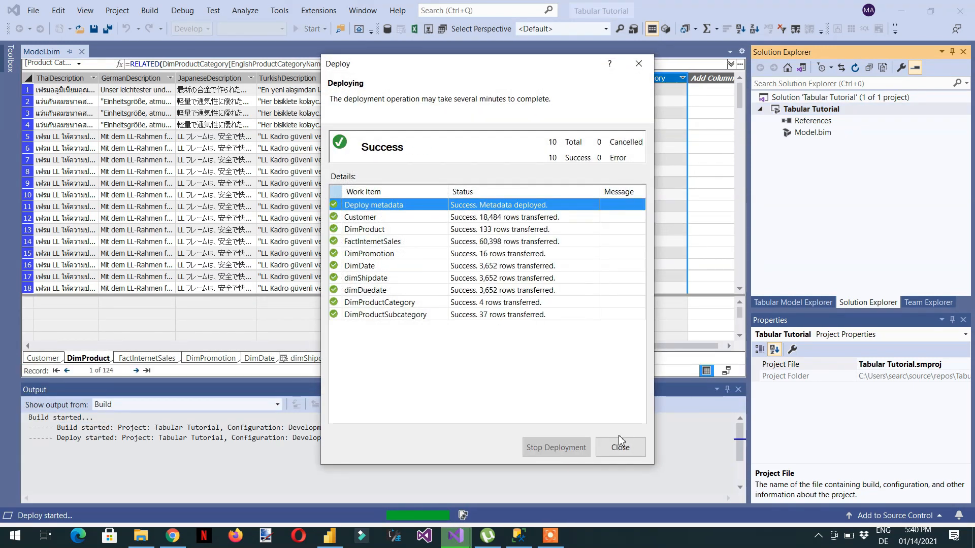
pyautogui.click(619, 440)
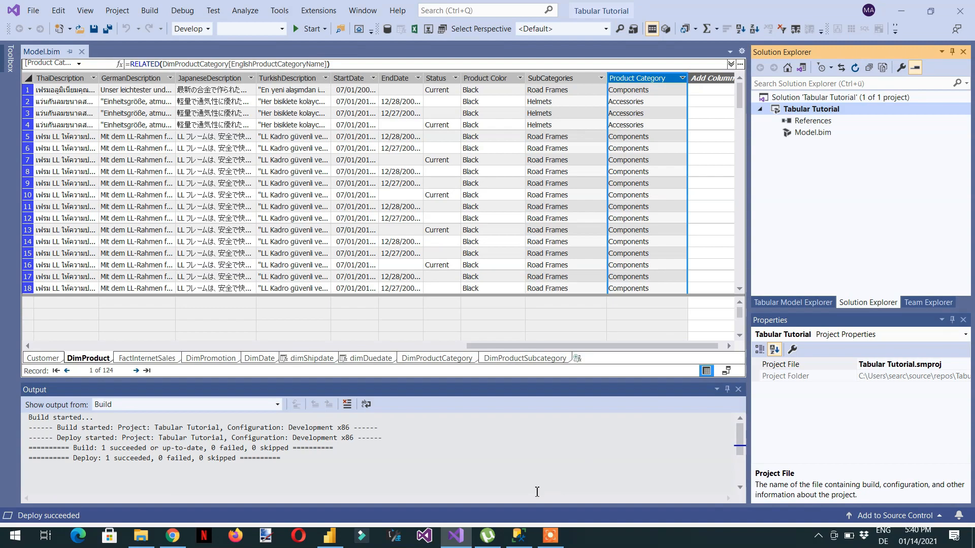
# Switch to Power BI Desktop, list the DimProduct table's fields, and refresh the report's data
pyautogui.click(329, 535)
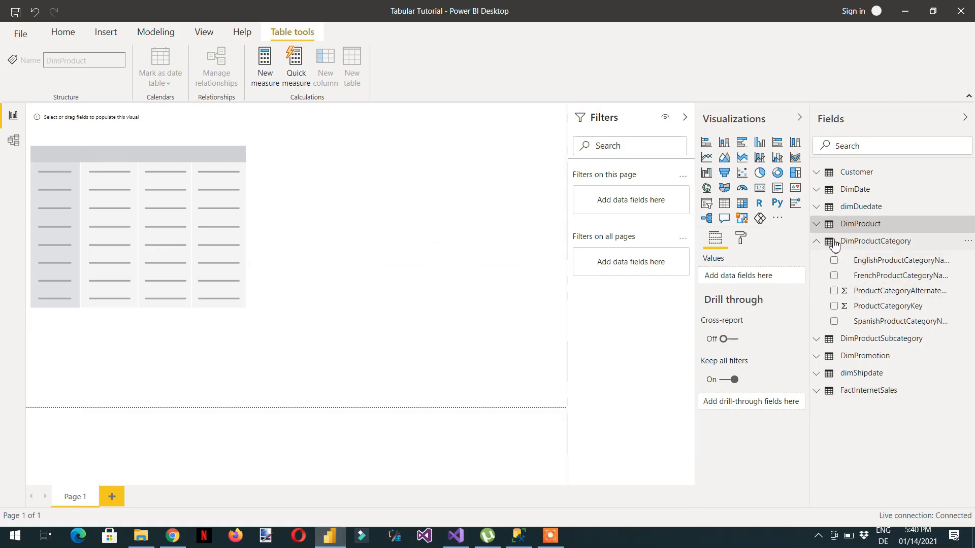
pyautogui.click(819, 243)
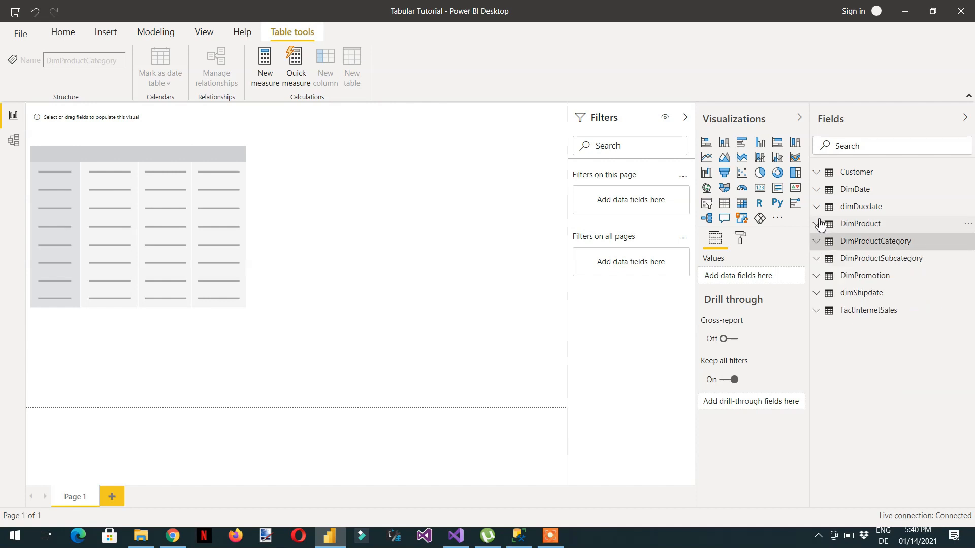
pyautogui.click(818, 224)
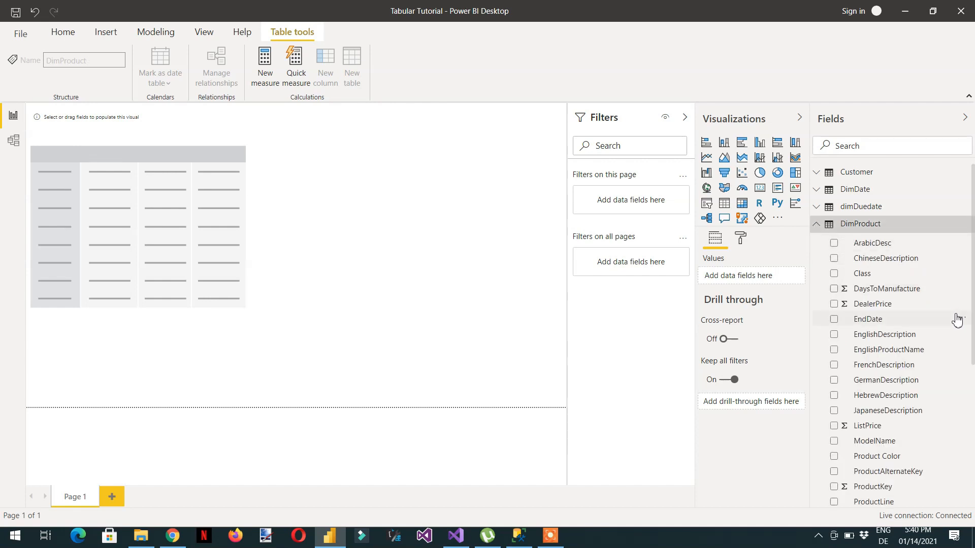
pyautogui.moveTo(974, 293); pyautogui.dragTo(974, 418)
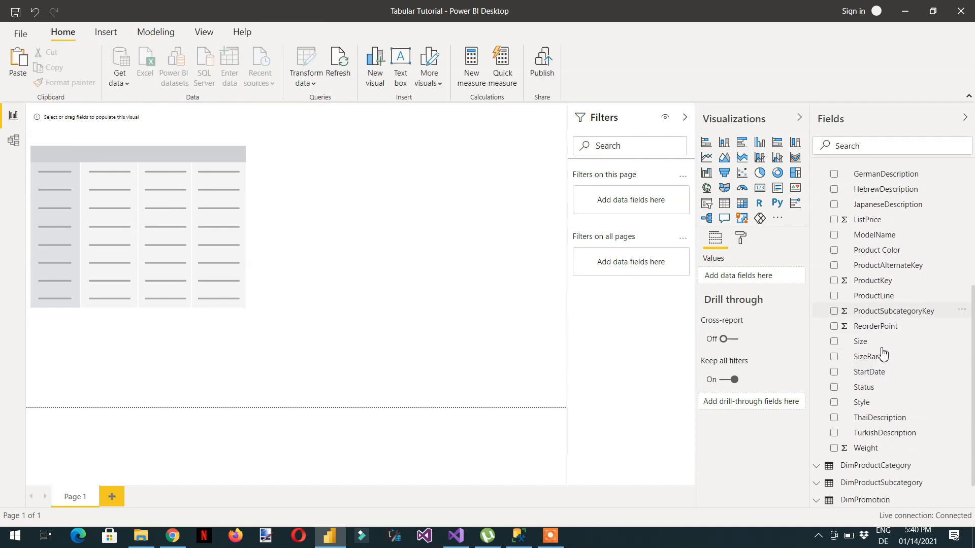
pyautogui.click(344, 76)
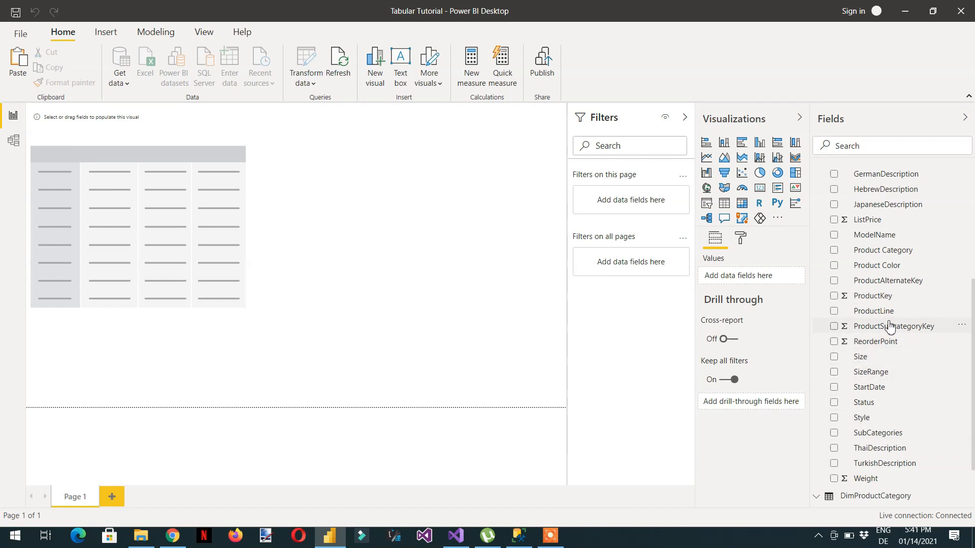
# Fill the empty matrix's rows with DimProduct's Product Category, SubCategories and EnglishProductName, in that order
pyautogui.scroll(1, 863, 305)
pyautogui.click(834, 281)
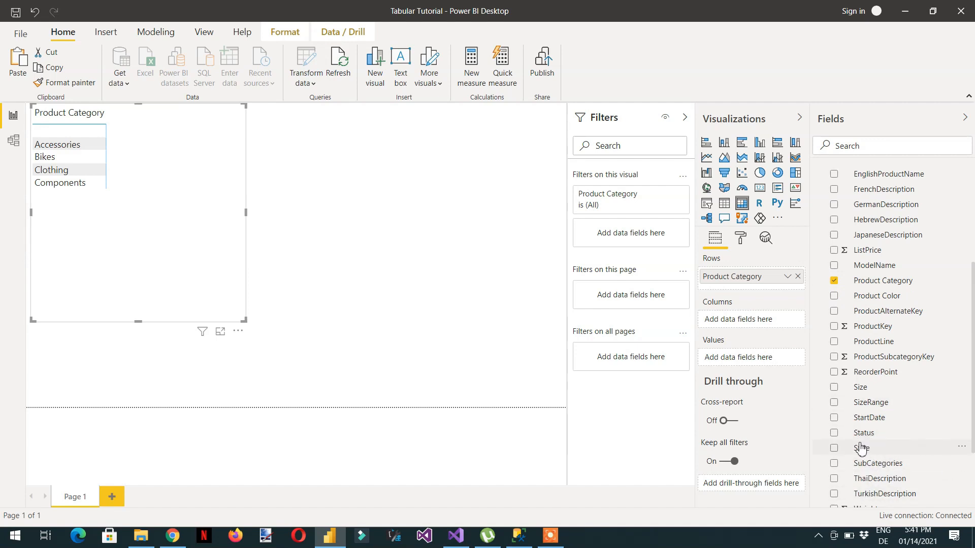
pyautogui.click(834, 464)
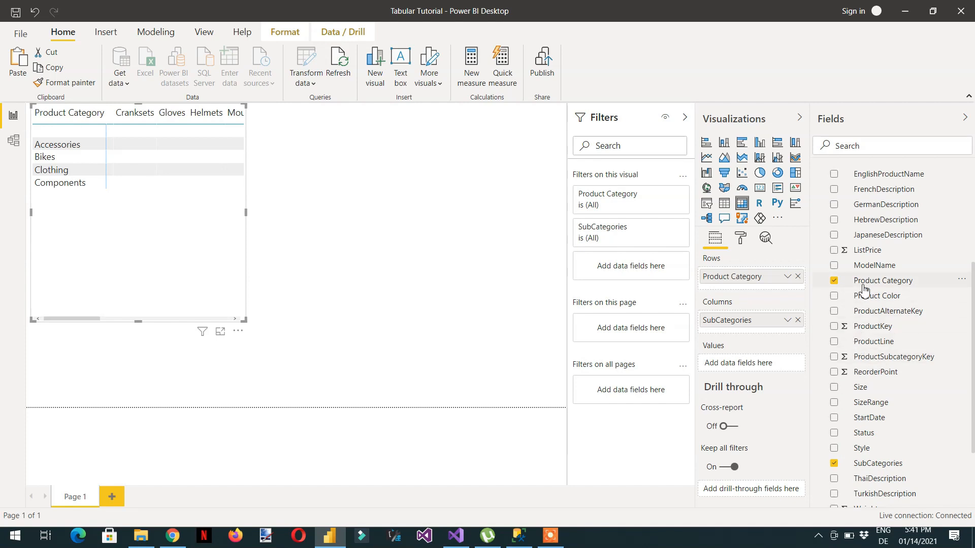
pyautogui.scroll(3, 914, 264)
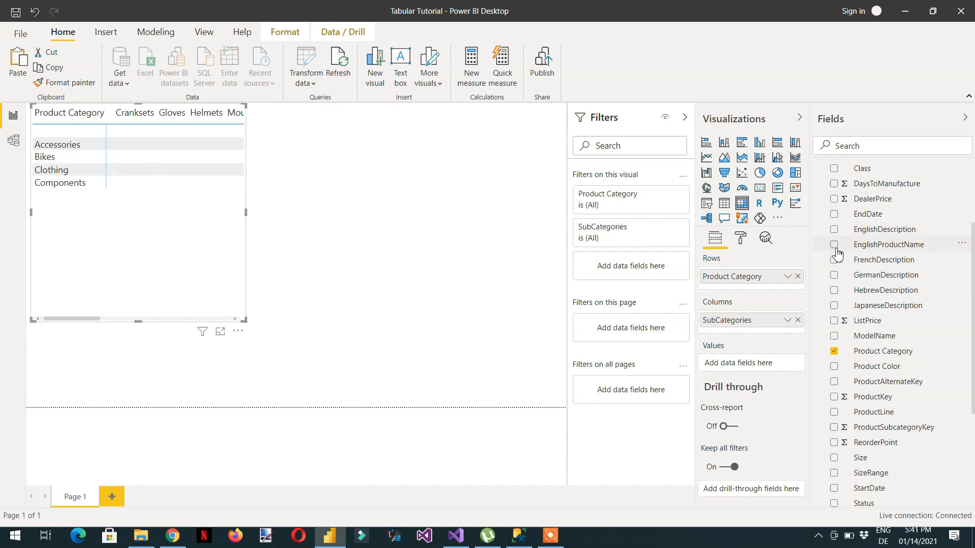
pyautogui.click(835, 246)
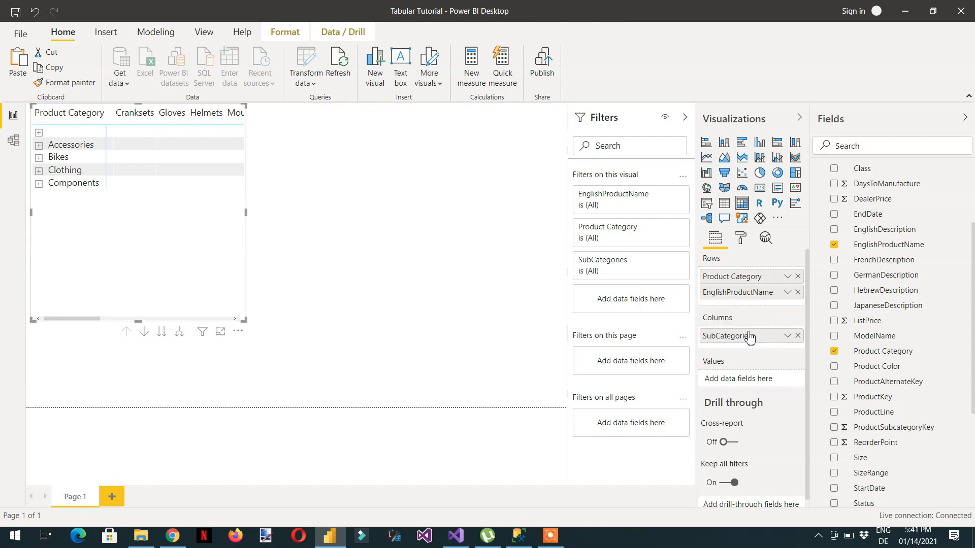
pyautogui.moveTo(749, 340); pyautogui.dragTo(749, 293)
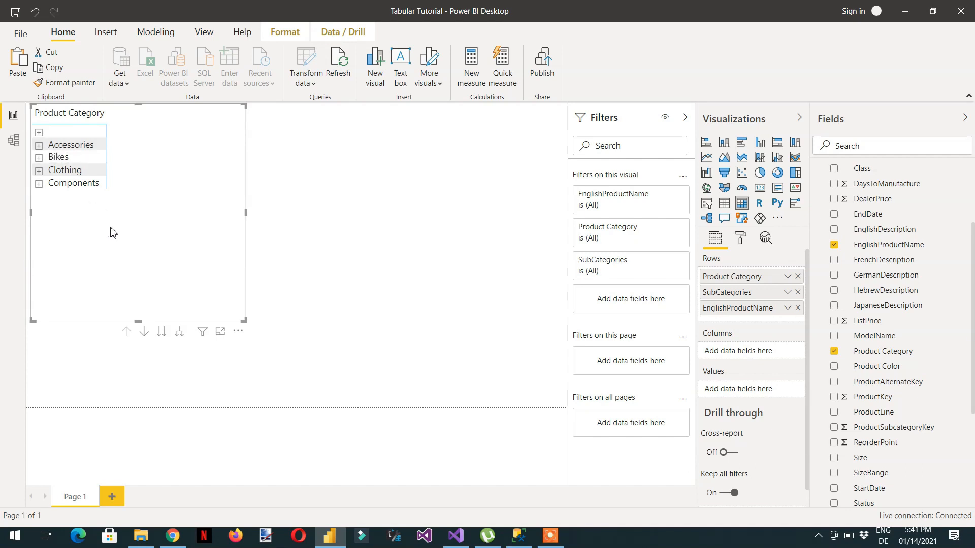
# Set the matrix's grid text size to 23 pt
pyautogui.click(741, 239)
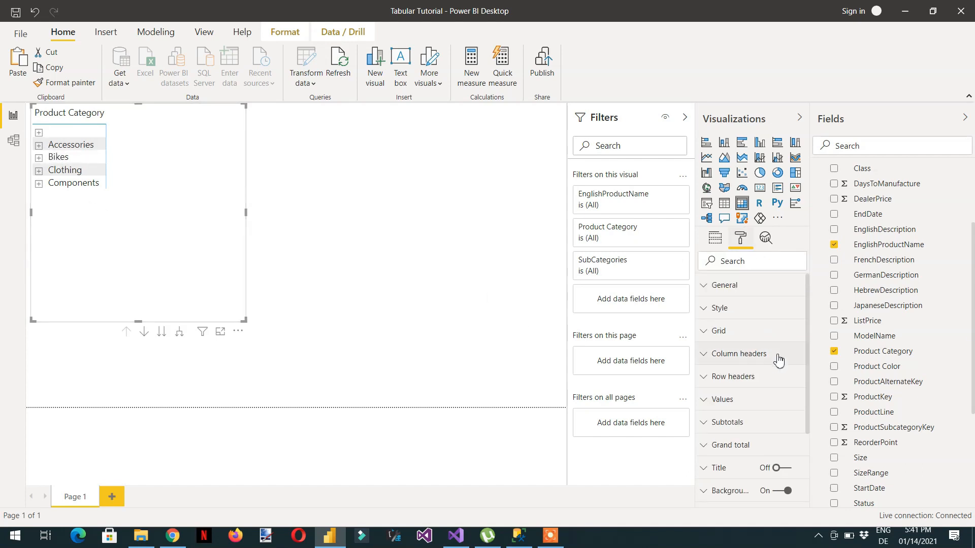
pyautogui.click(707, 333)
pyautogui.moveTo(810, 352); pyautogui.dragTo(813, 422)
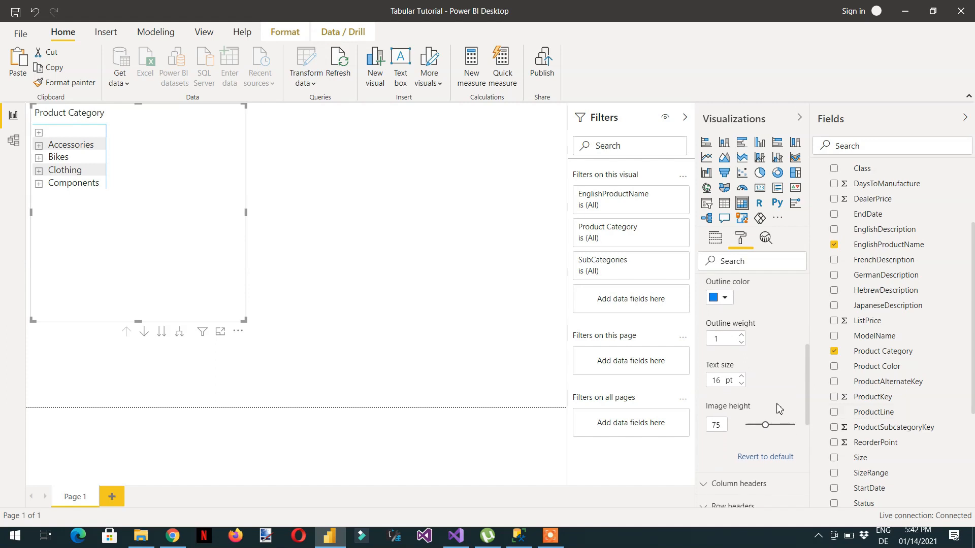
pyautogui.click(741, 378)
pyautogui.click(742, 378)
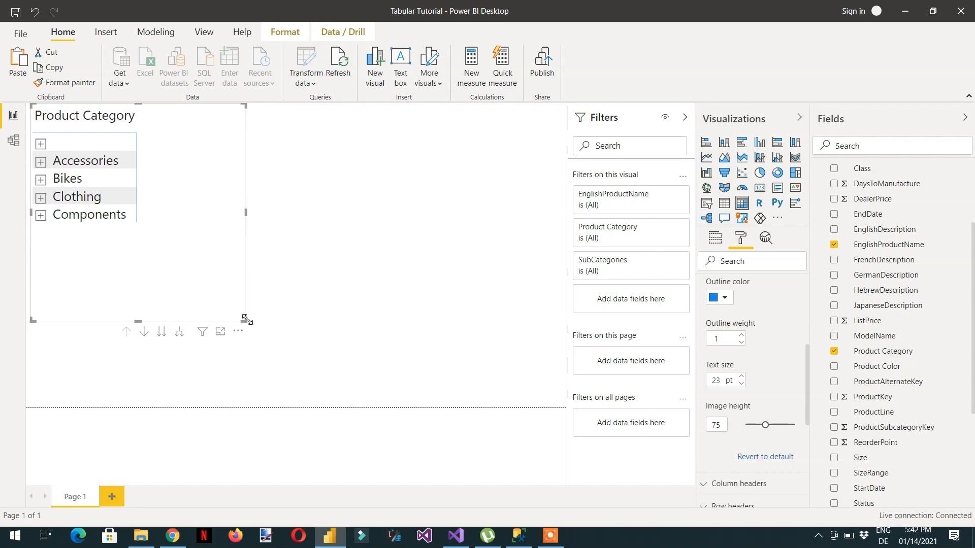
# Make the matrix taller and expand Accessories > Helmets and Bikes > Mountain Bikes down to the product names
pyautogui.moveTo(244, 320); pyautogui.dragTo(237, 372)
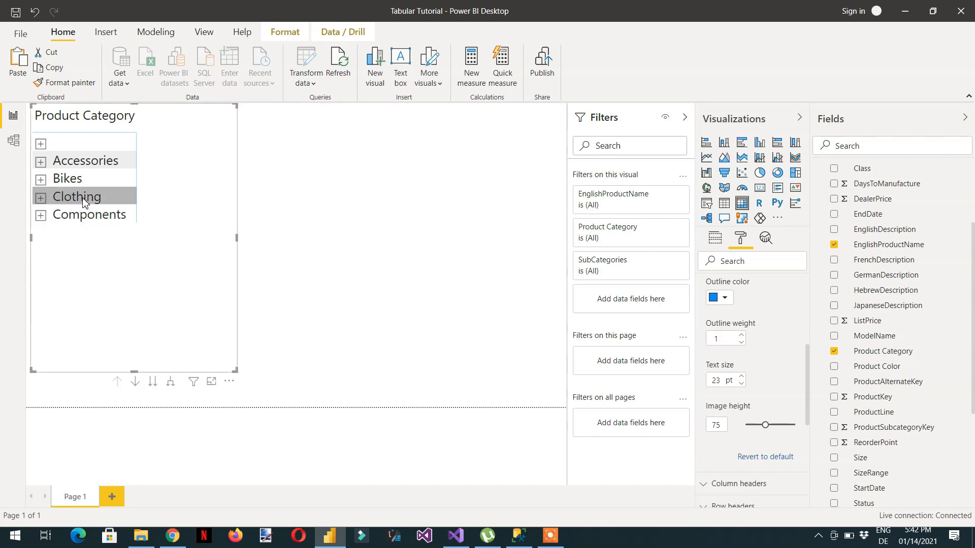
pyautogui.click(40, 164)
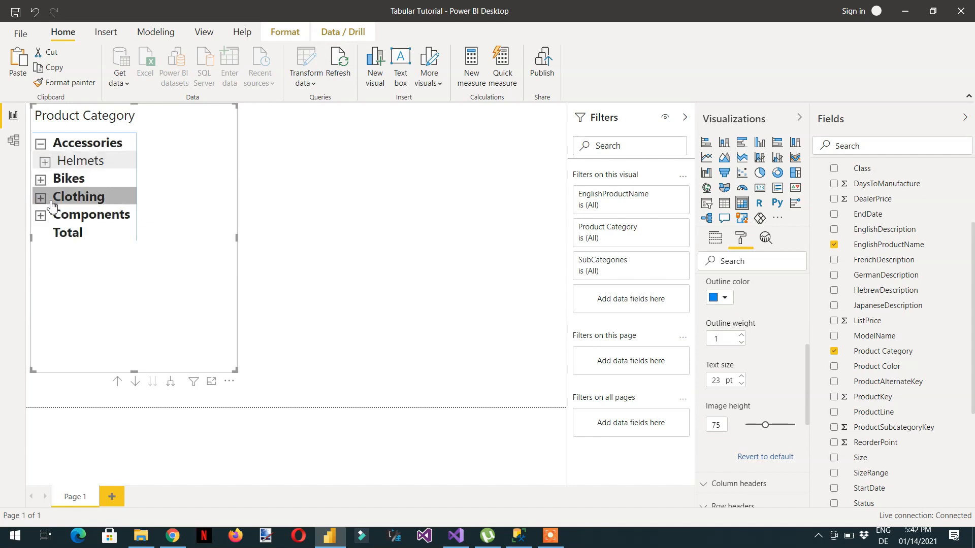
pyautogui.click(46, 162)
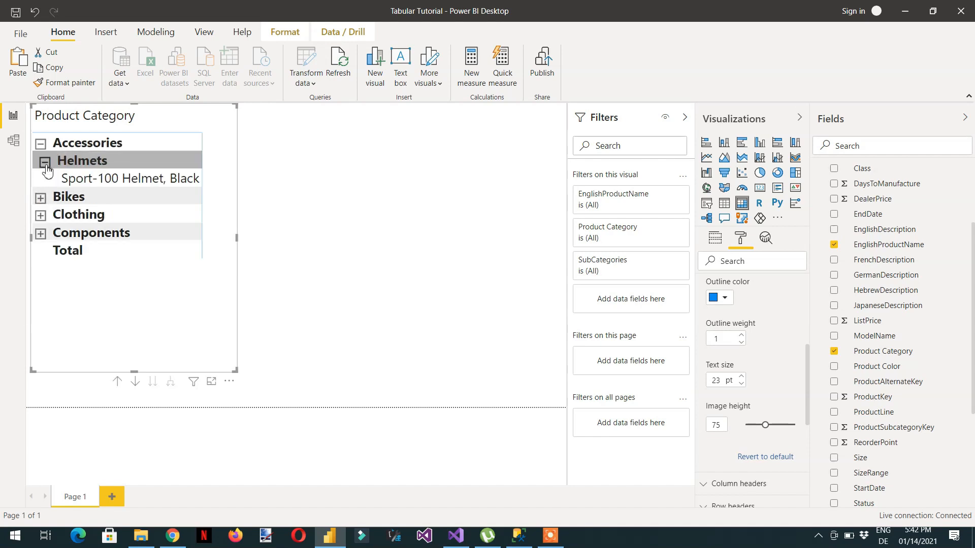
pyautogui.click(41, 198)
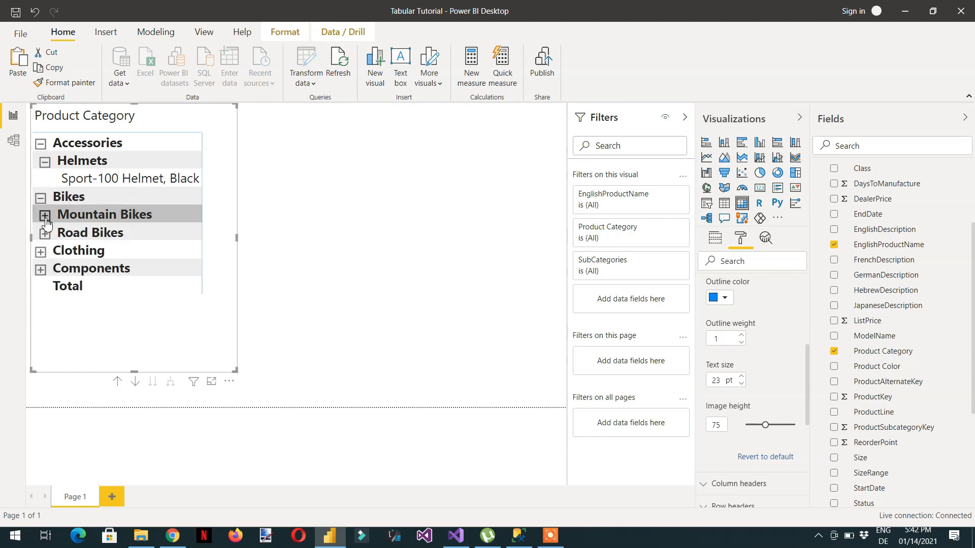
pyautogui.click(44, 215)
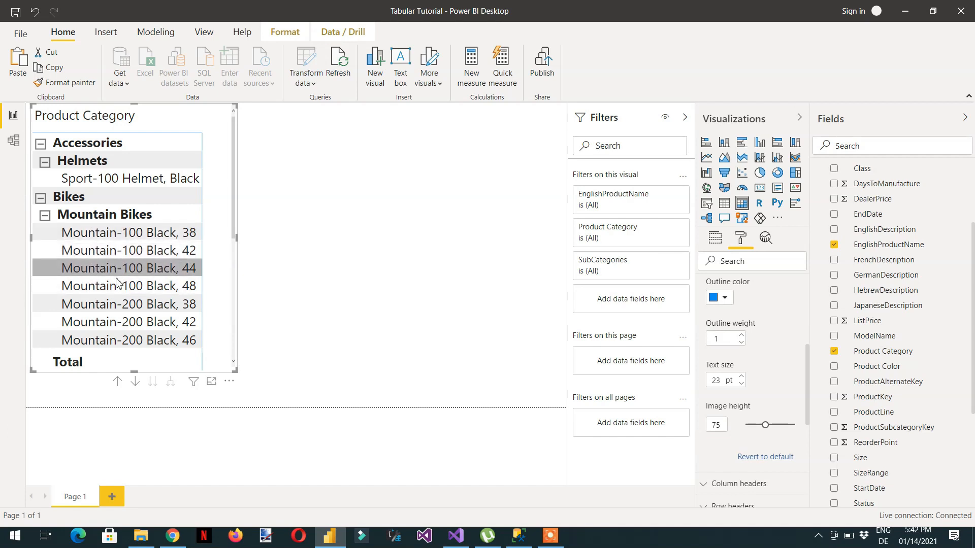
# Collapse Mountain Bikes, Bikes, Helmets and Accessories in the matrix back to the category level
pyautogui.click(45, 216)
pyautogui.click(40, 198)
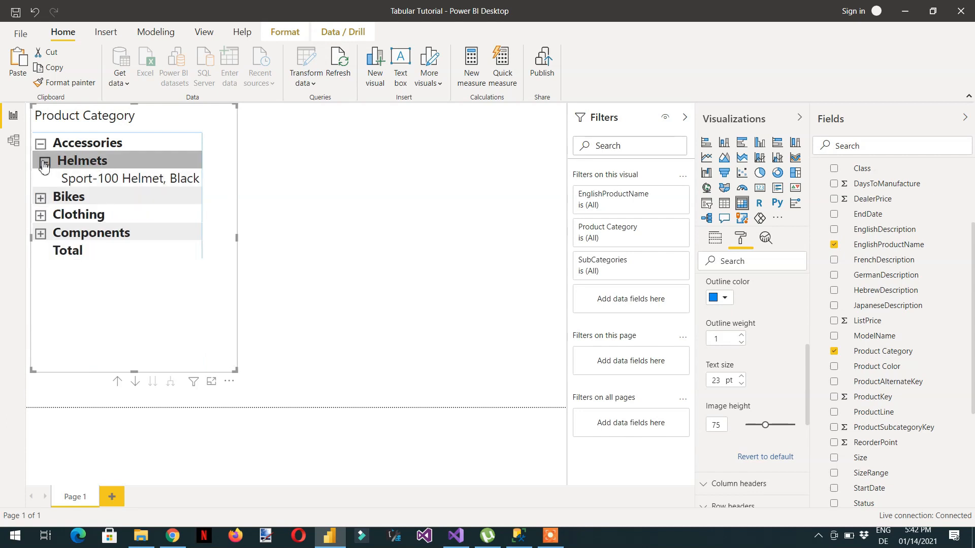
pyautogui.click(45, 162)
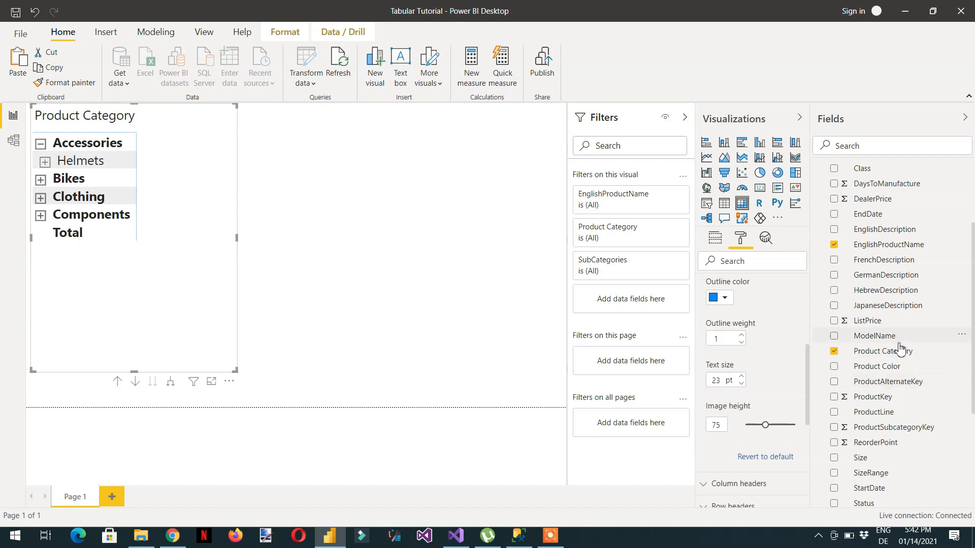
pyautogui.click(40, 144)
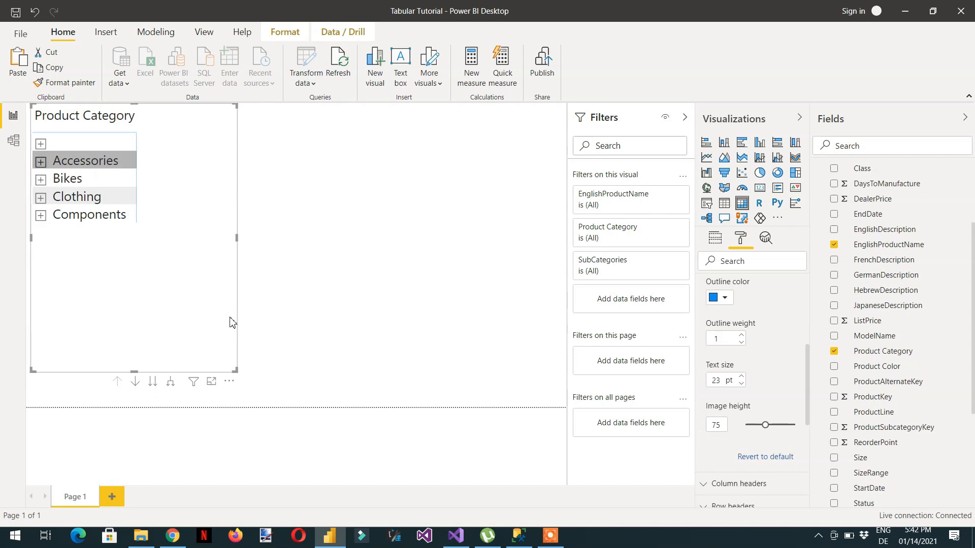
# Switch to Visual Studio, show the model as a diagram with DimProduct moved up, and close the Output window
pyautogui.click(457, 539)
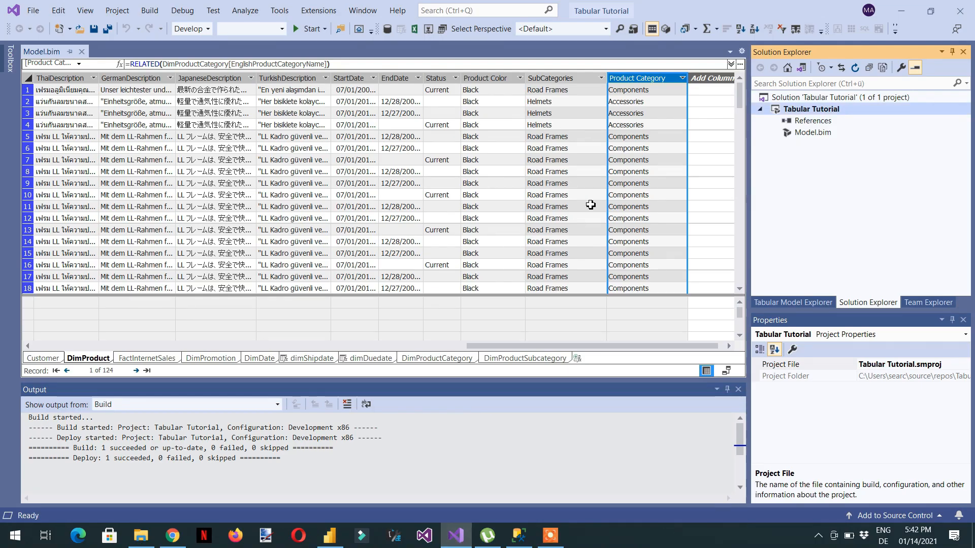
pyautogui.click(727, 370)
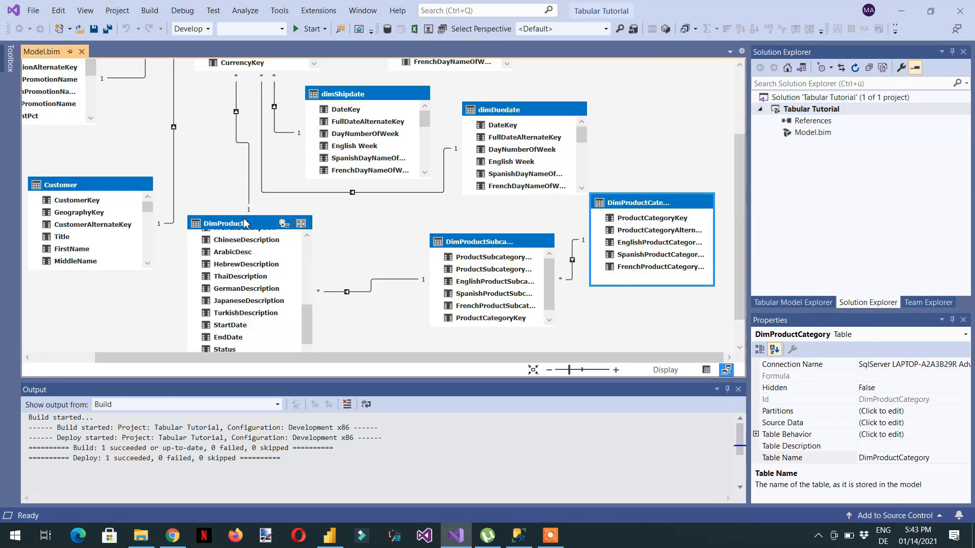
pyautogui.moveTo(242, 224); pyautogui.dragTo(226, 183)
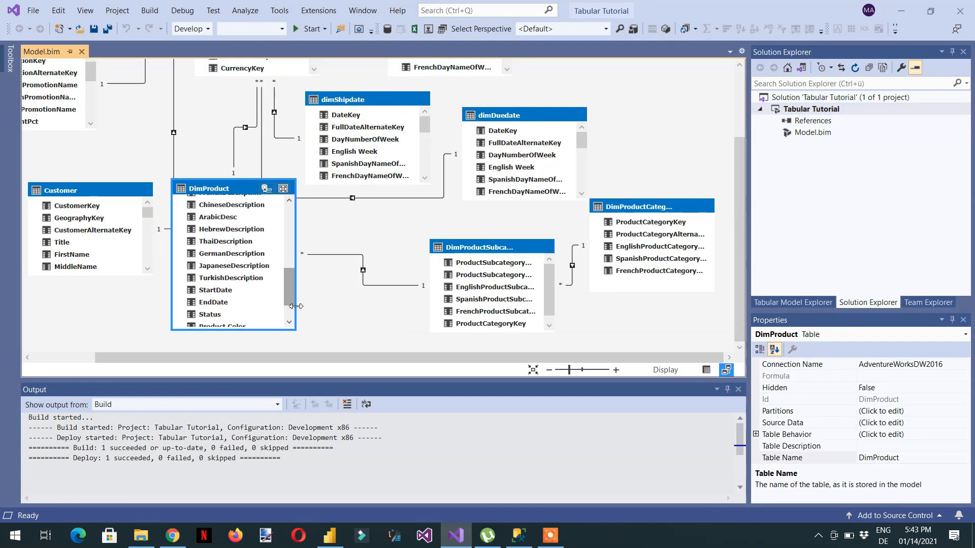
pyautogui.click(737, 390)
# Create a hierarchy from DimProduct's Product Category column and enlarge the table box to show its levels
pyautogui.moveTo(297, 384); pyautogui.dragTo(297, 425)
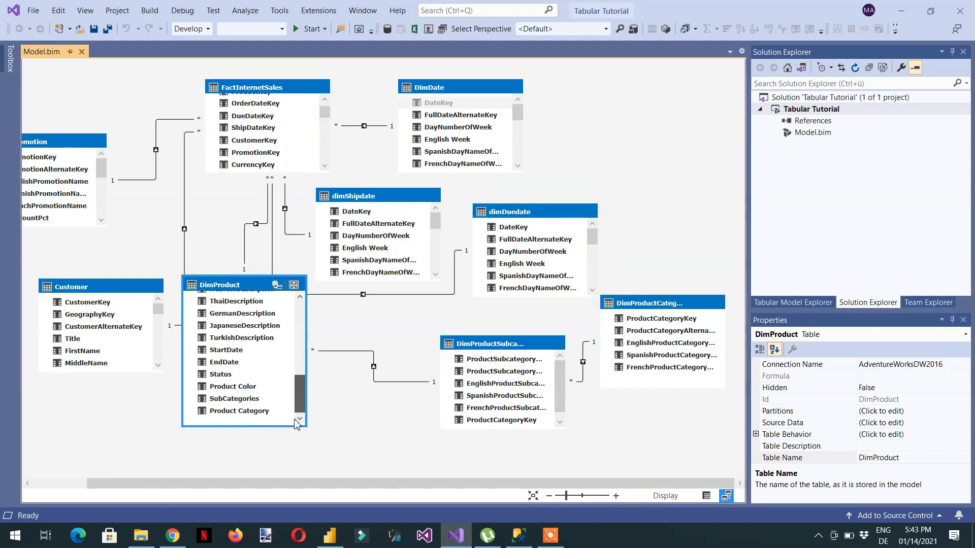
pyautogui.click(232, 414)
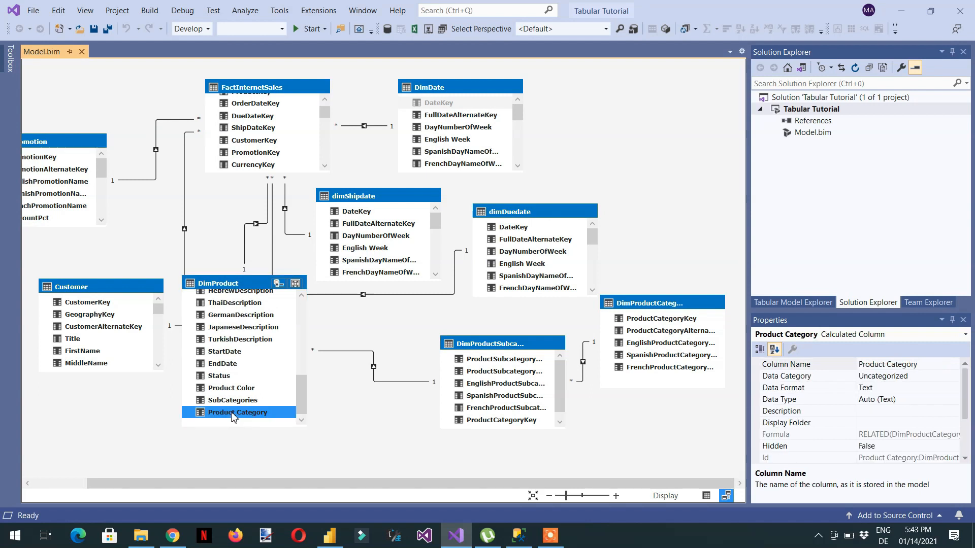
pyautogui.rightClick(233, 414)
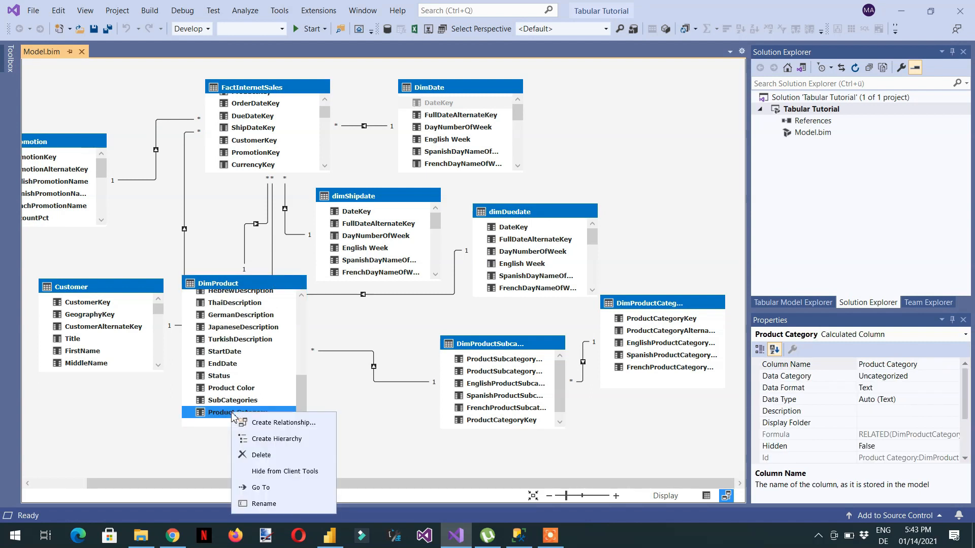
pyautogui.click(276, 439)
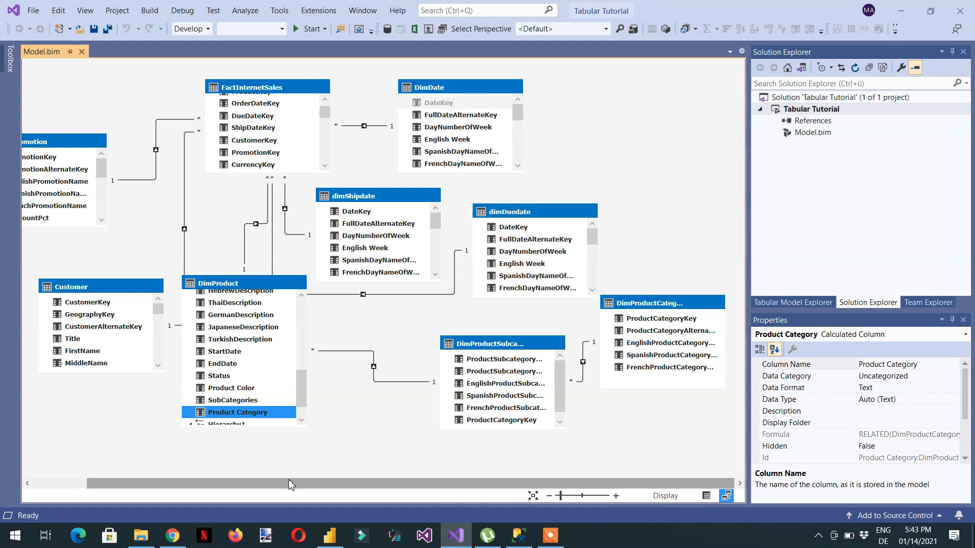
pyautogui.moveTo(264, 428); pyautogui.dragTo(263, 468)
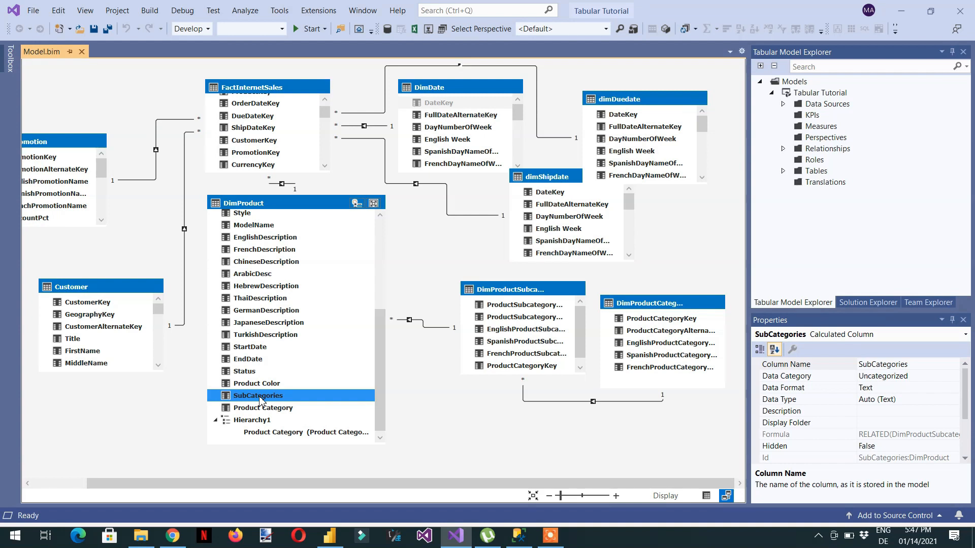
# Add DimProduct's SubCategories column to Hierarchy1 as the level below Product Category
pyautogui.rightClick(260, 400)
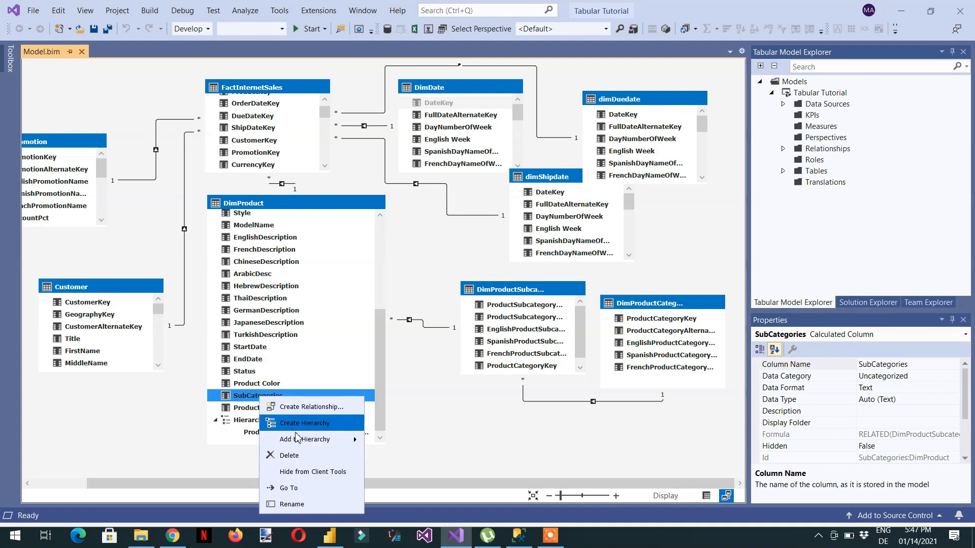
pyautogui.moveTo(302, 440)
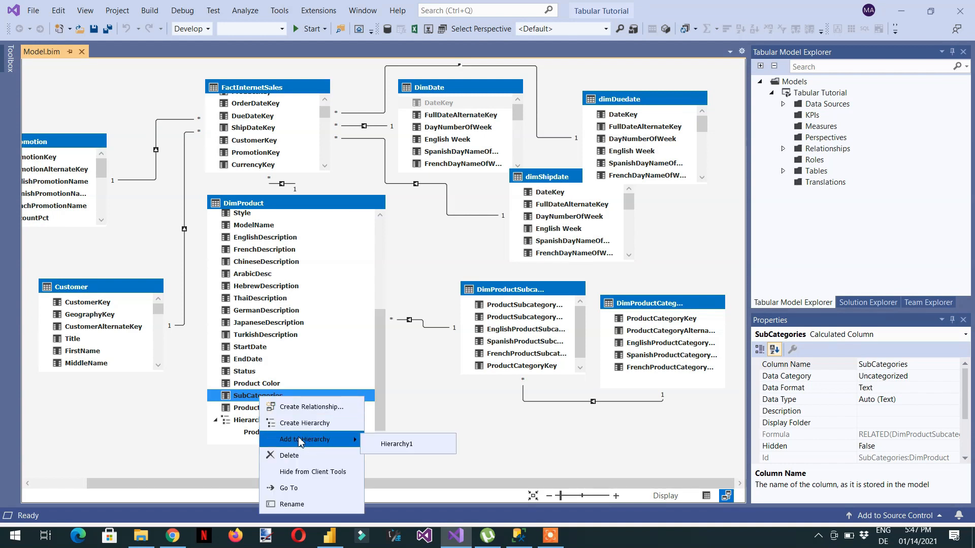
pyautogui.click(395, 445)
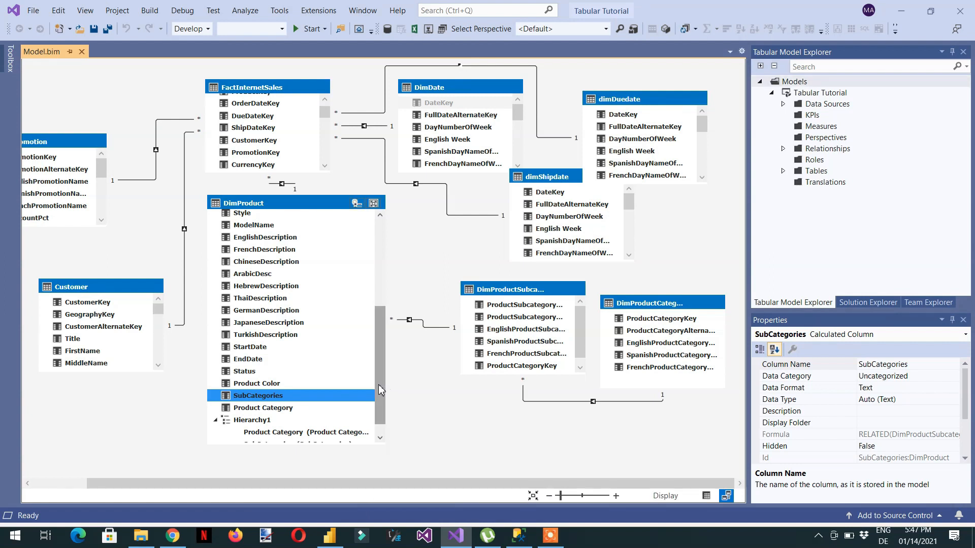
pyautogui.moveTo(380, 391); pyautogui.dragTo(380, 399)
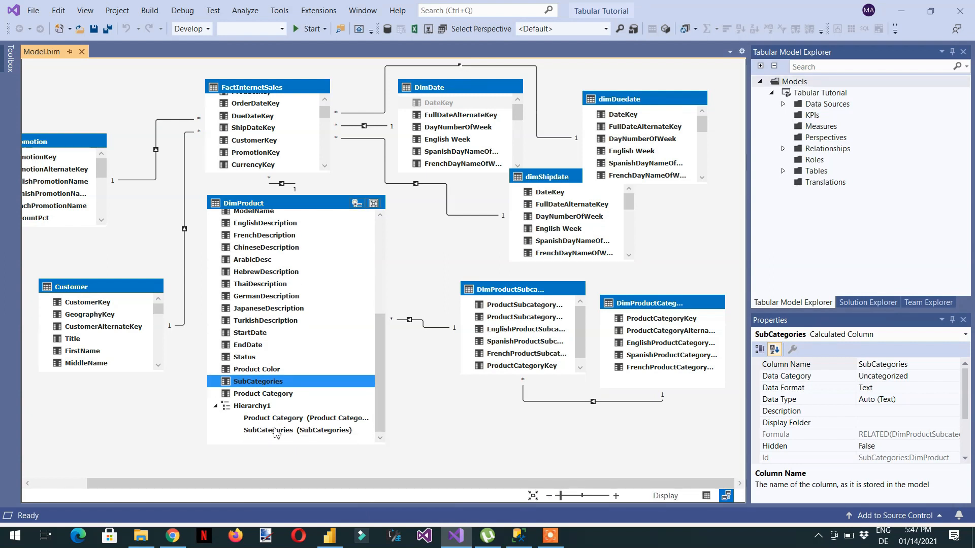
# Add DimProduct's EnglishProductName column to Hierarchy1 as the lowest level
pyautogui.click(380, 390)
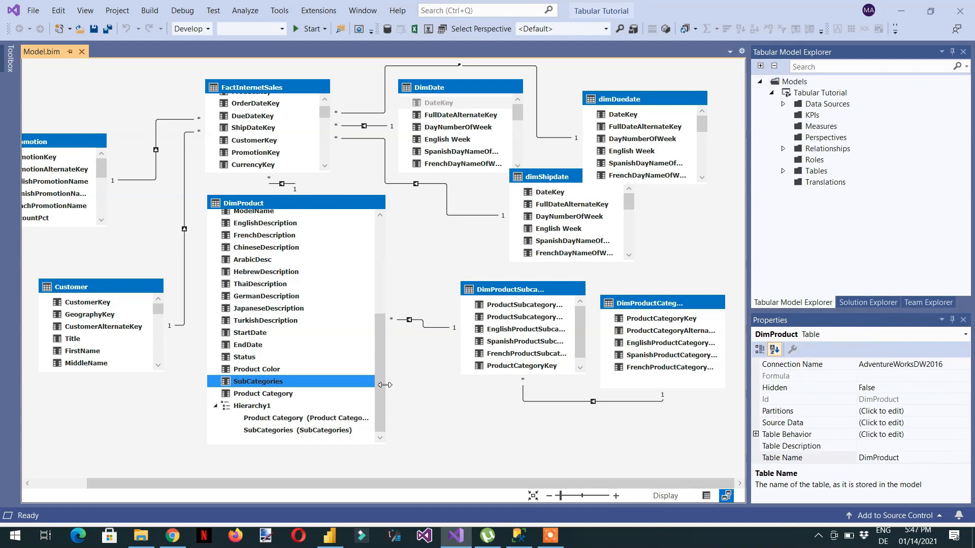
pyautogui.moveTo(380, 390); pyautogui.dragTo(376, 281)
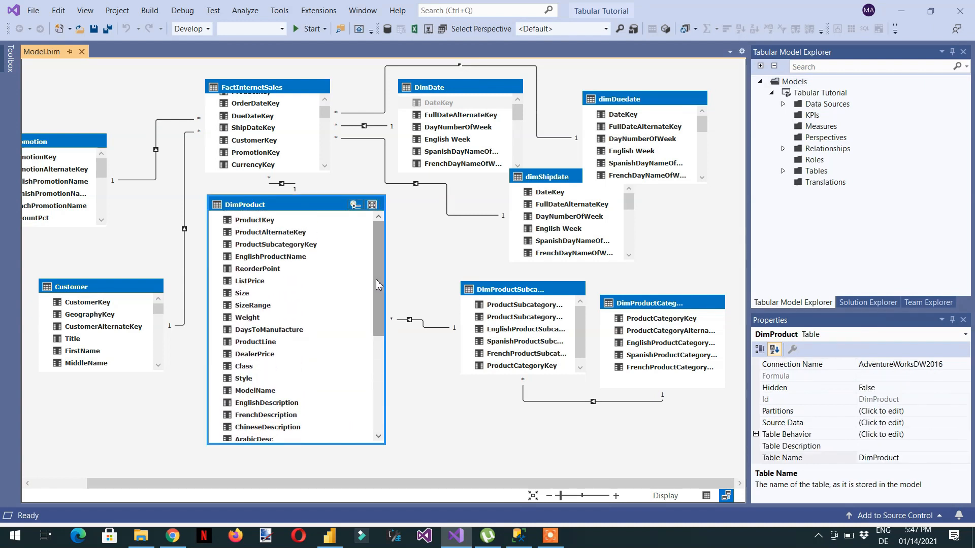
pyautogui.click(268, 260)
pyautogui.rightClick(267, 258)
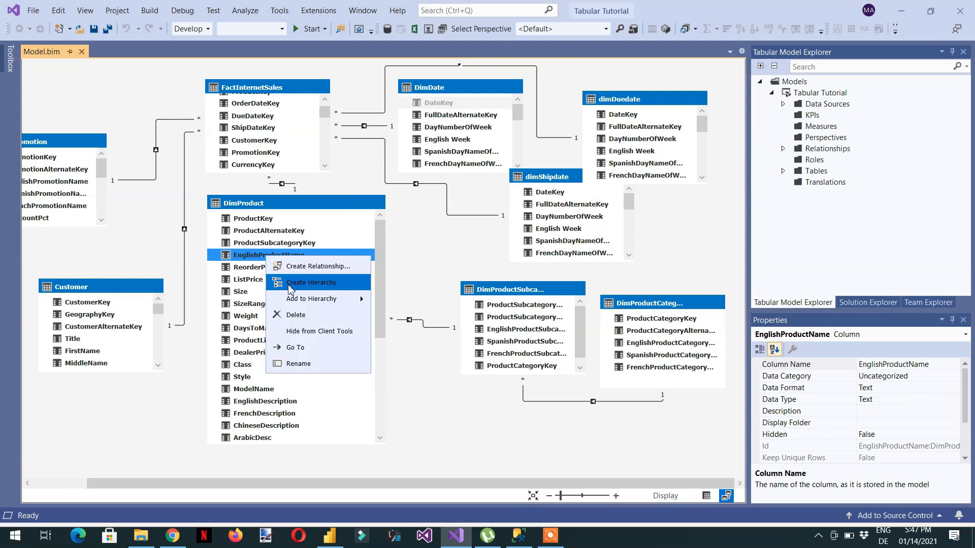
pyautogui.moveTo(303, 300)
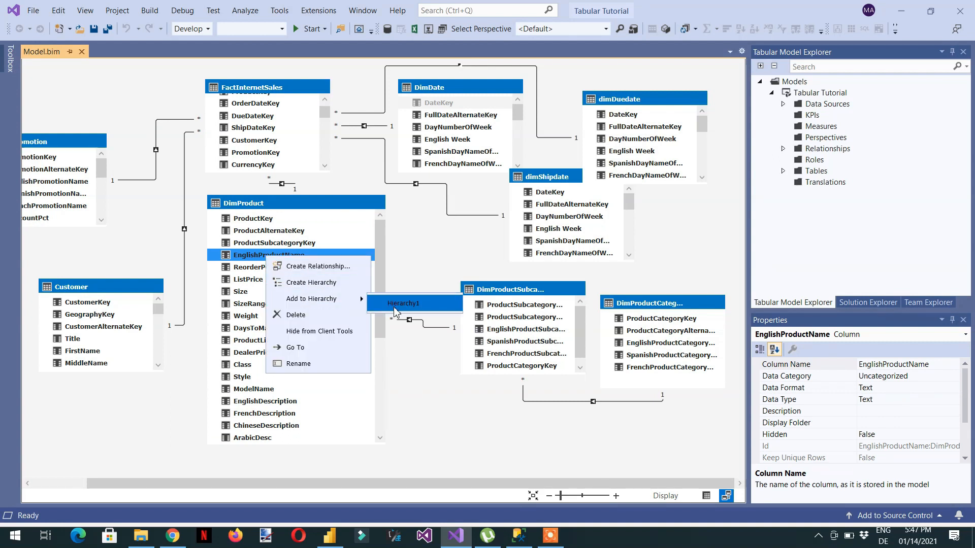
pyautogui.press('Escape')
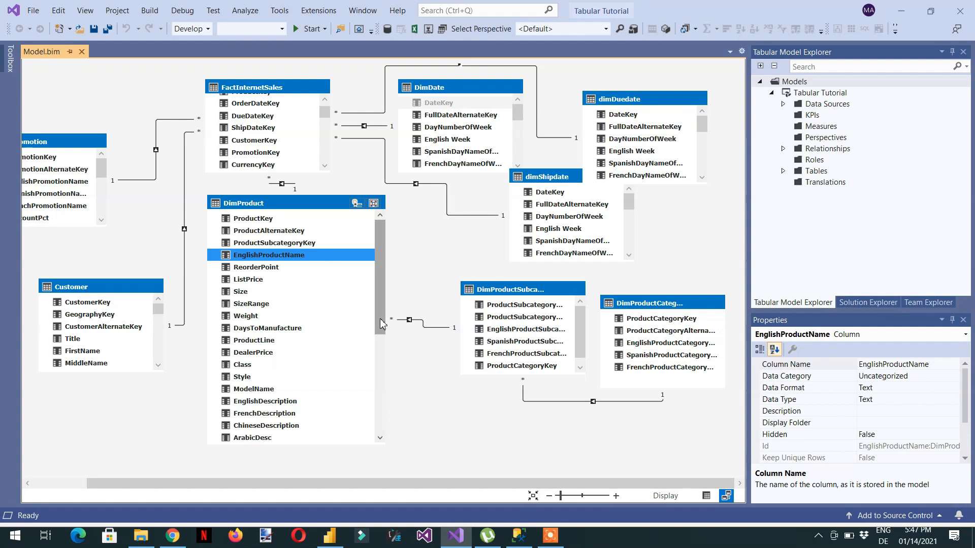
# Rename Hierarchy1 in the DimProduct table as Product Heirarcy
pyautogui.moveTo(380, 319); pyautogui.dragTo(391, 451)
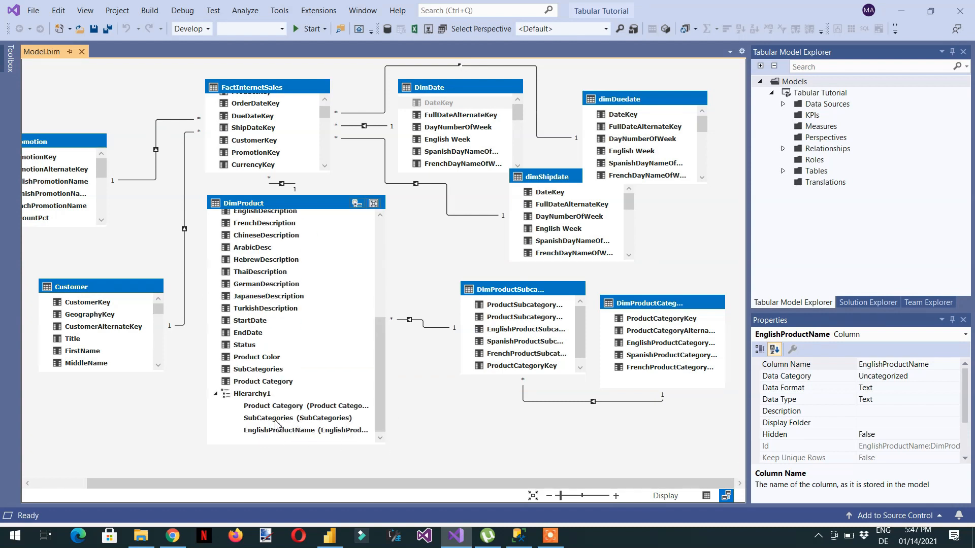
pyautogui.click(259, 396)
pyautogui.rightClick(259, 397)
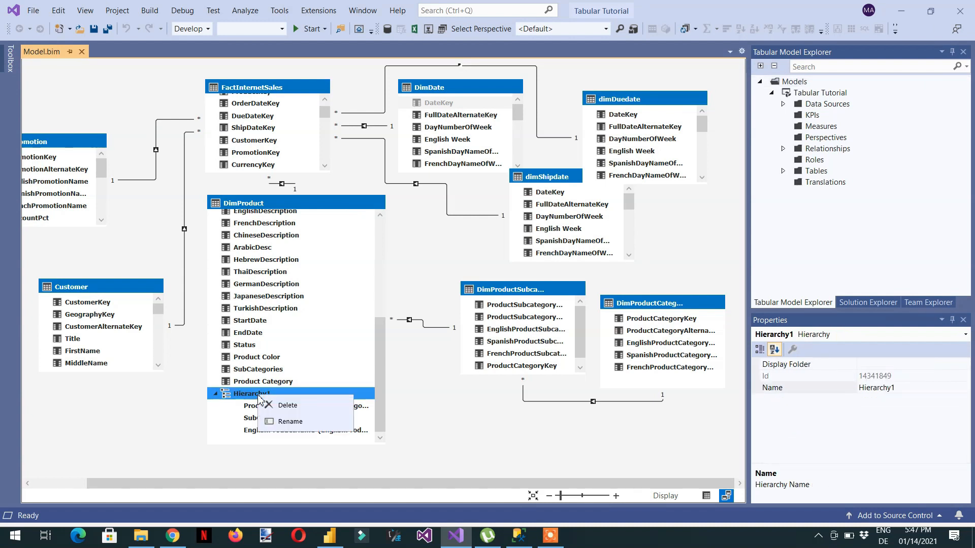
pyautogui.click(288, 422)
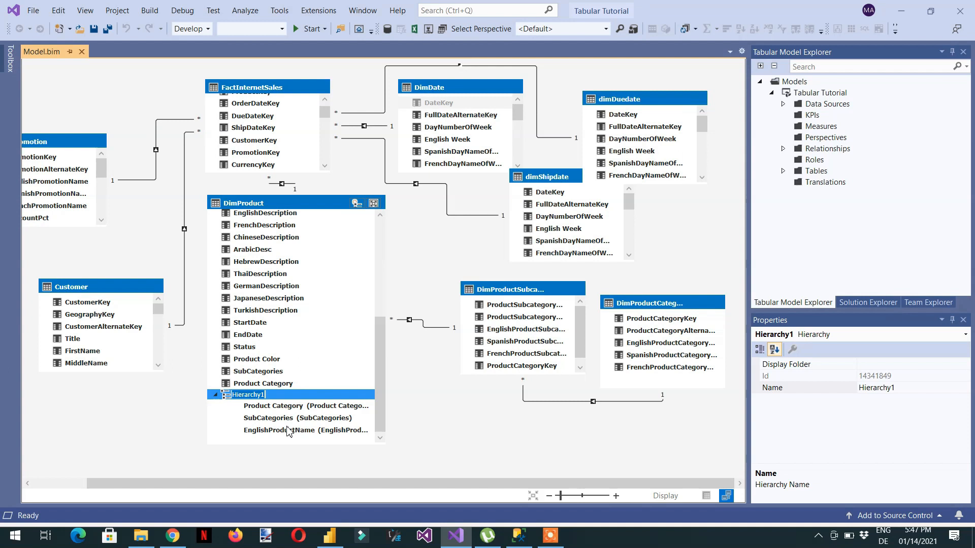
pyautogui.write('Product Heira')
pyautogui.press('Return')
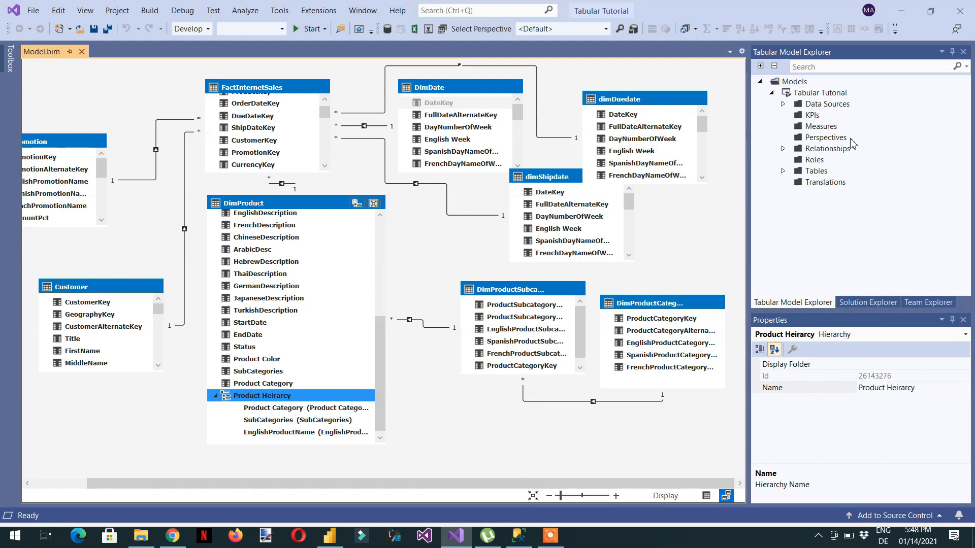
# Save all changes, deploy the Tabular Tutorial project, and close the deployment dialog
pyautogui.click(107, 28)
pyautogui.click(869, 303)
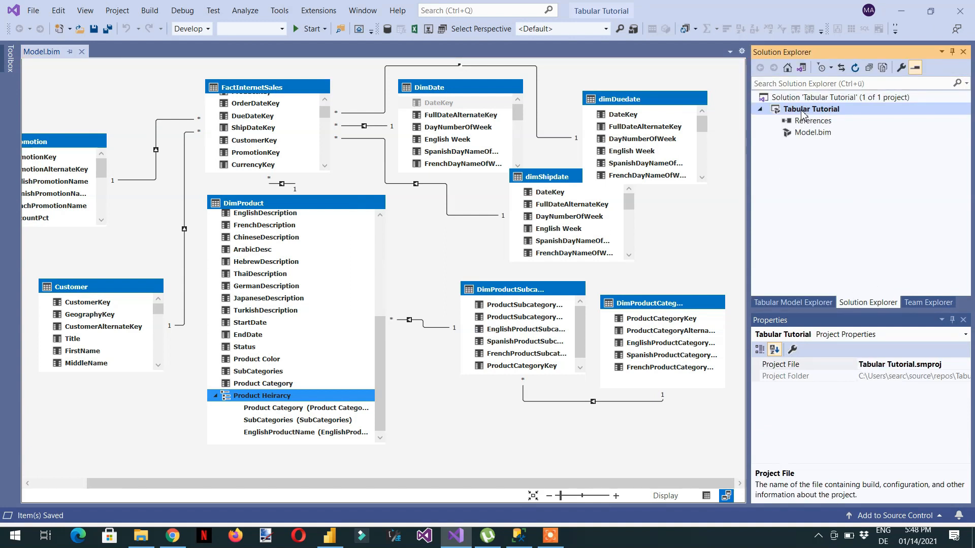
pyautogui.rightClick(803, 112)
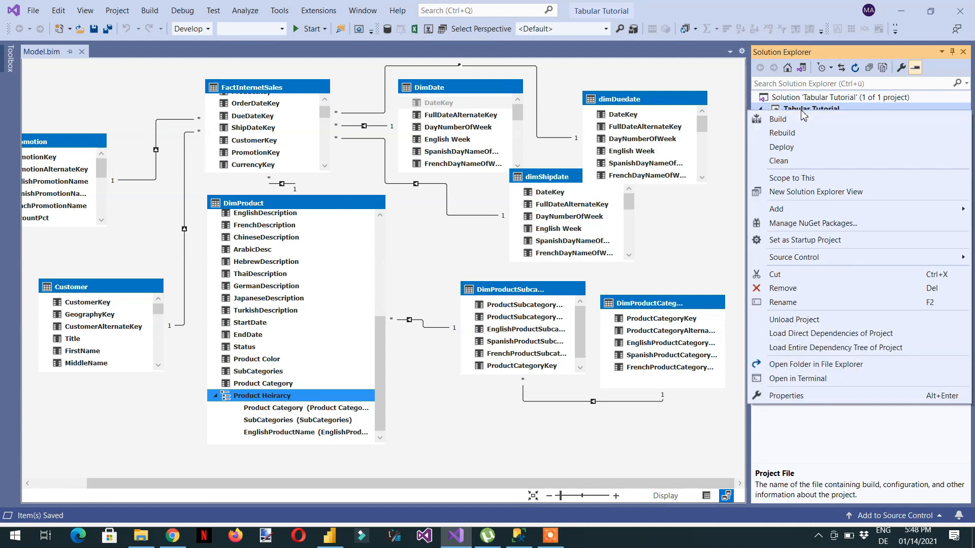
pyautogui.click(809, 154)
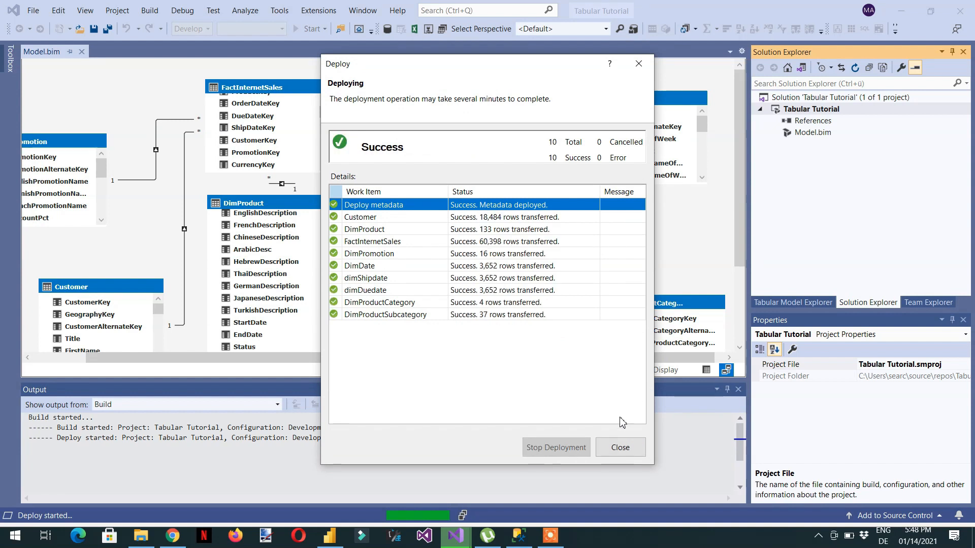
pyautogui.click(620, 447)
# Switch to Power BI Desktop, refresh the report's data, and deselect the matrix
pyautogui.click(330, 539)
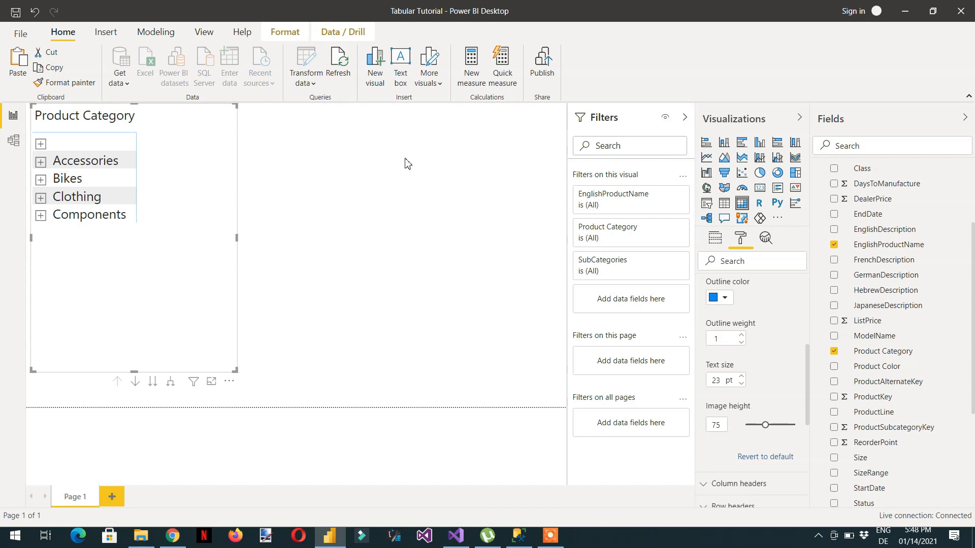
pyautogui.click(344, 72)
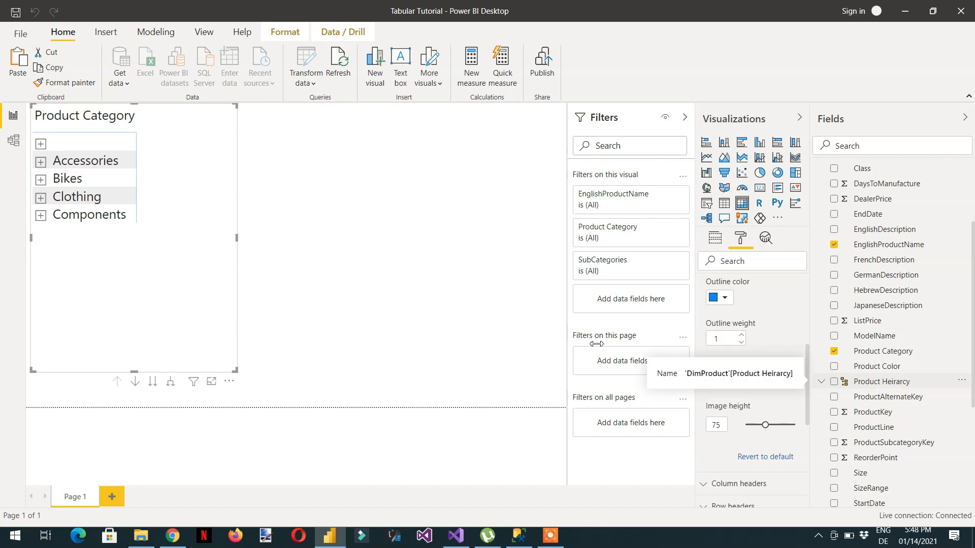
pyautogui.click(349, 276)
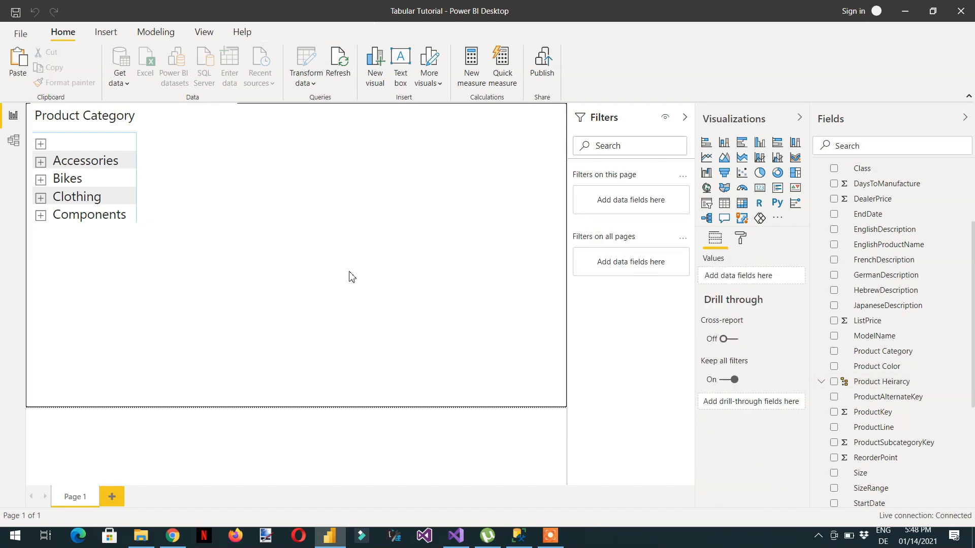
# Duplicate the Product Category matrix and place the copy beside the original on the report page
pyautogui.click(197, 229)
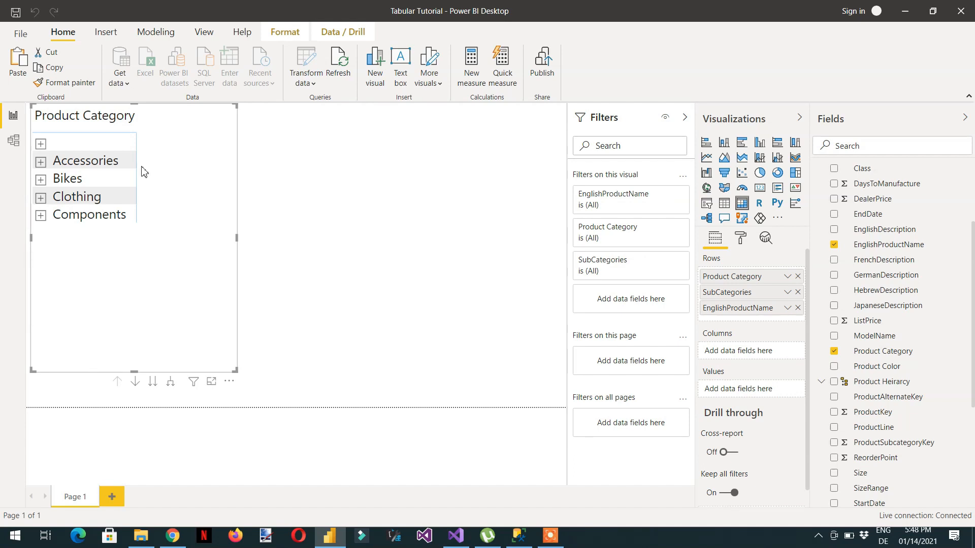
pyautogui.hotkey('ctrl', 'v')
pyautogui.moveTo(157, 179); pyautogui.dragTo(375, 181)
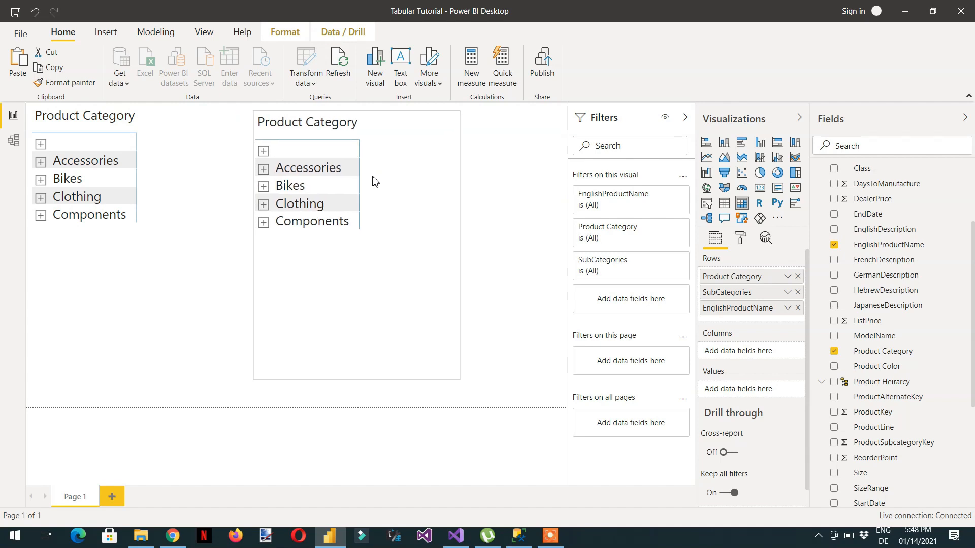
# Replace the Product Category, SubCategories and EnglishProductName row fields of the copied matrix with the Product Heirarcy hierarchy
pyautogui.click(798, 276)
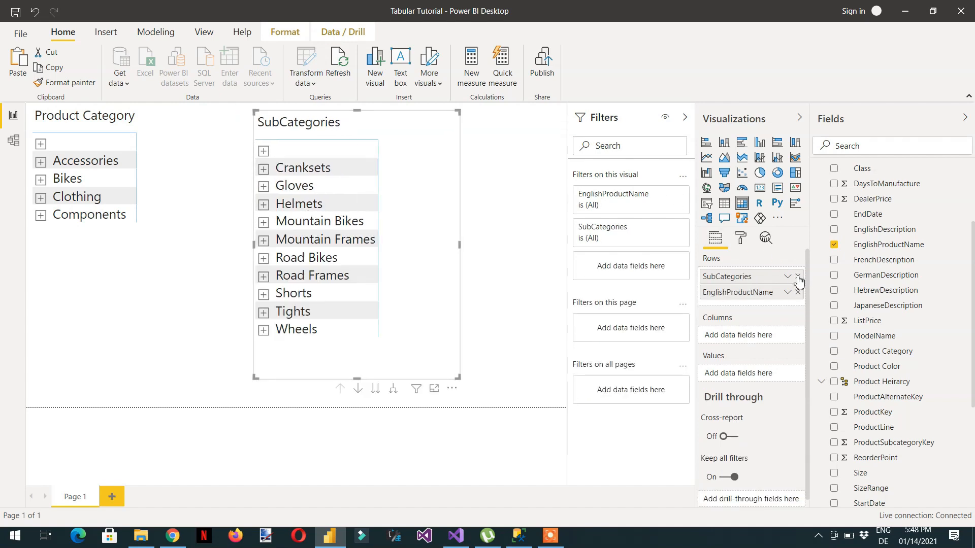
pyautogui.click(798, 278)
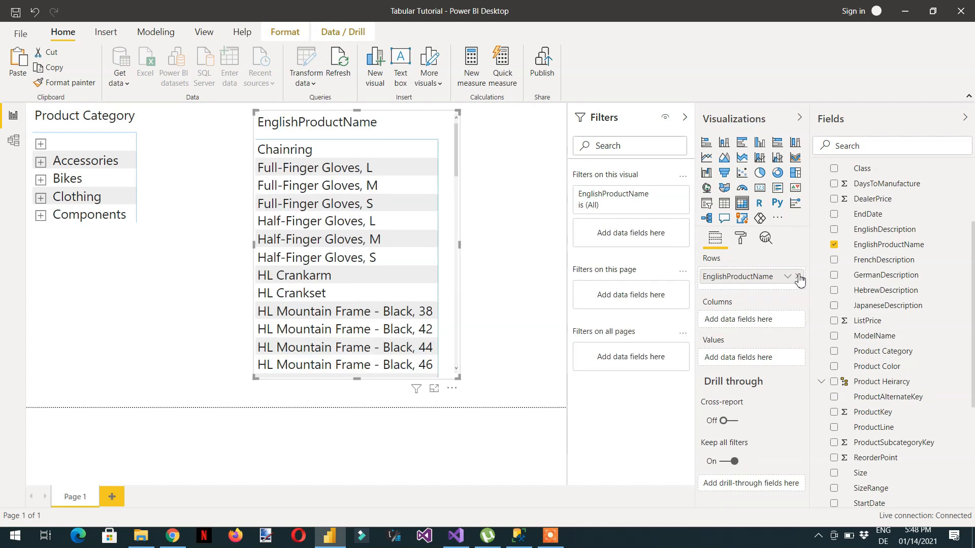
pyautogui.click(798, 277)
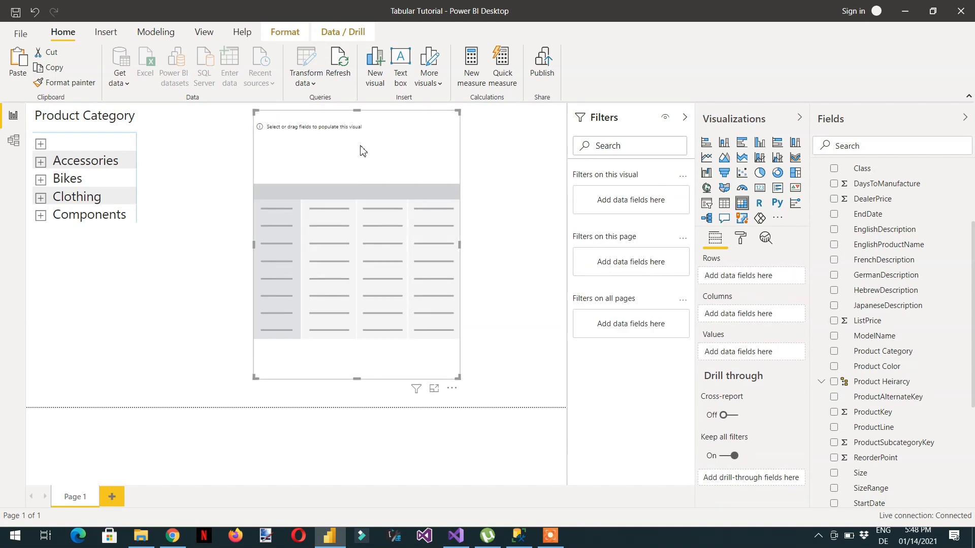
pyautogui.click(834, 382)
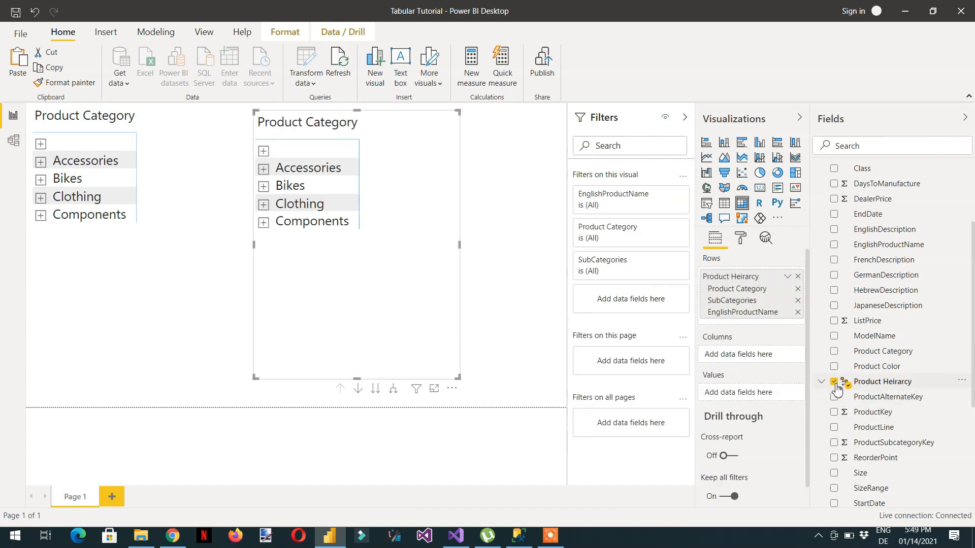
# Expand Accessories and Clothing in the copied matrix, and expand Gloves under Clothing down to its product names
pyautogui.click(263, 171)
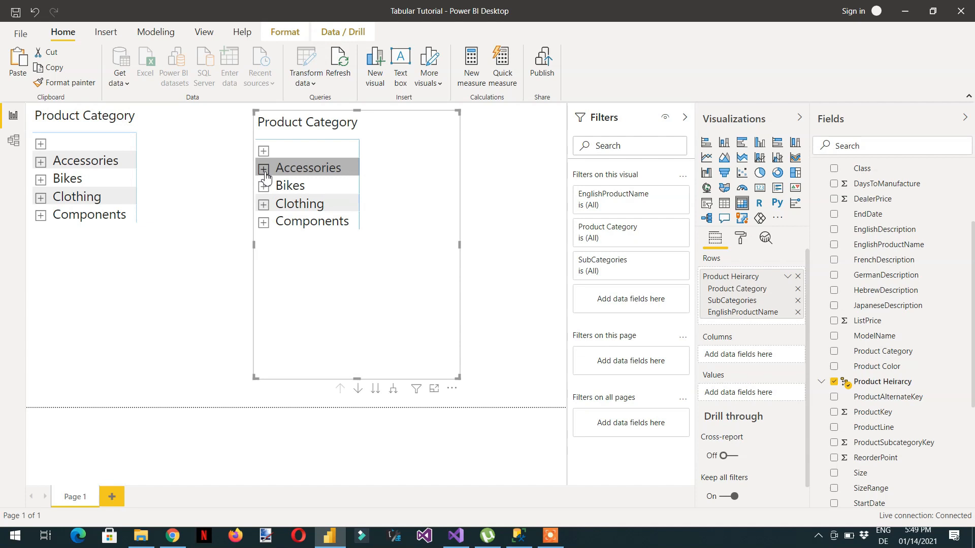
pyautogui.click(265, 204)
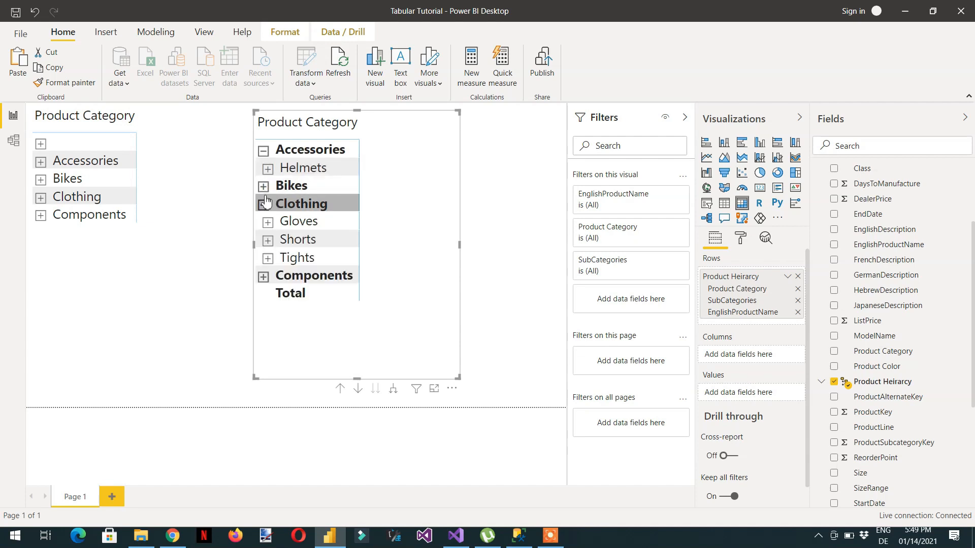
pyautogui.click(268, 223)
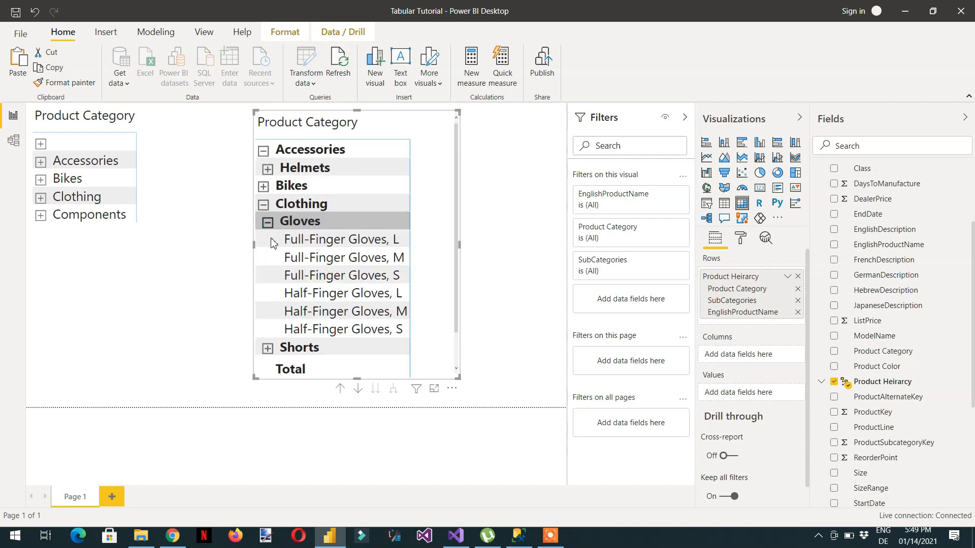